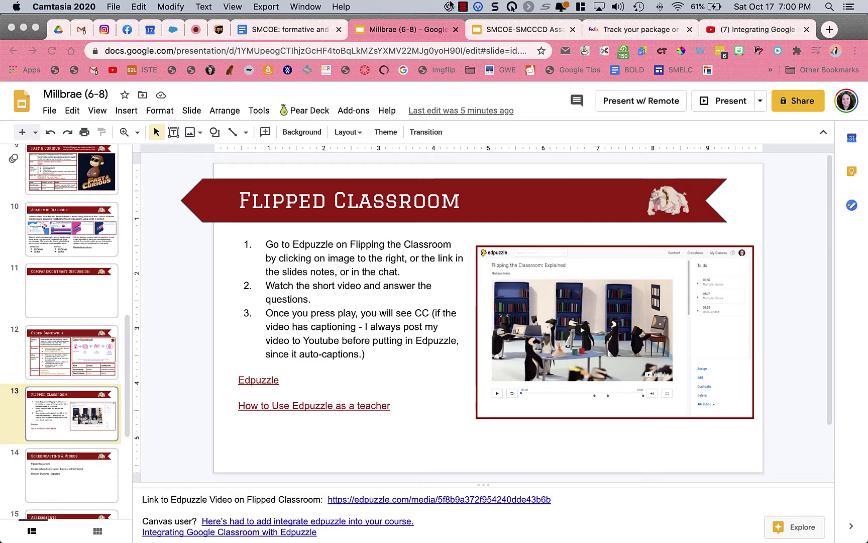
Open Loom's recorder options and move the webcam bubble to the right side
click(449, 7)
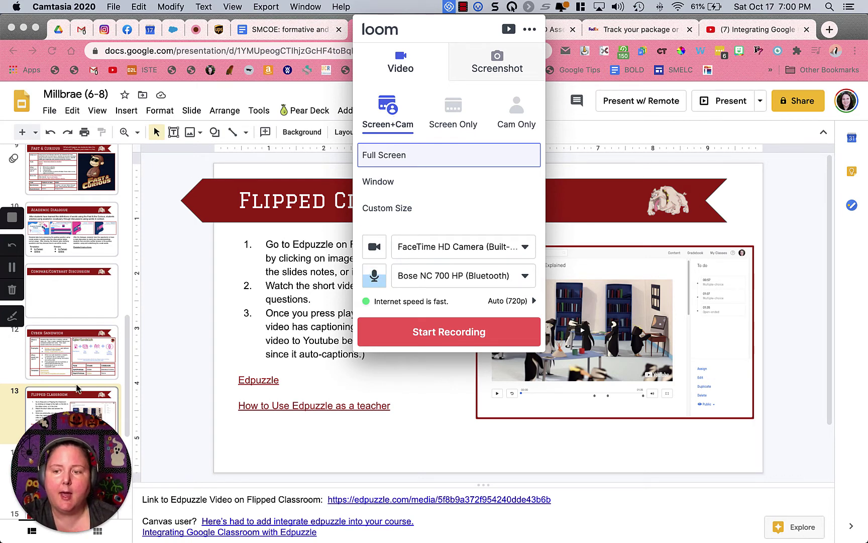
mouse_move(77, 429)
drag(76, 429, 806, 103)
Try the bubble's larger size, profile-photo view and full-screen webcam, ending on a small bubble
mouse_move(797, 201)
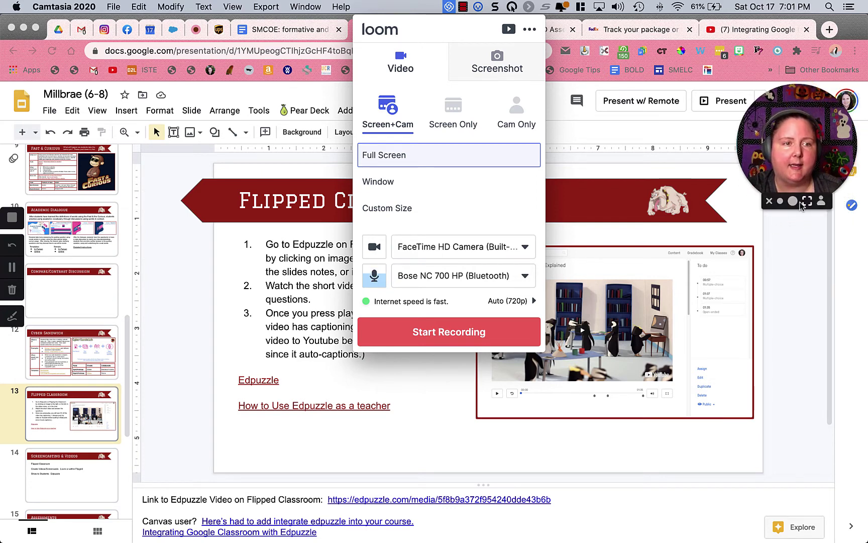
click(793, 201)
click(853, 201)
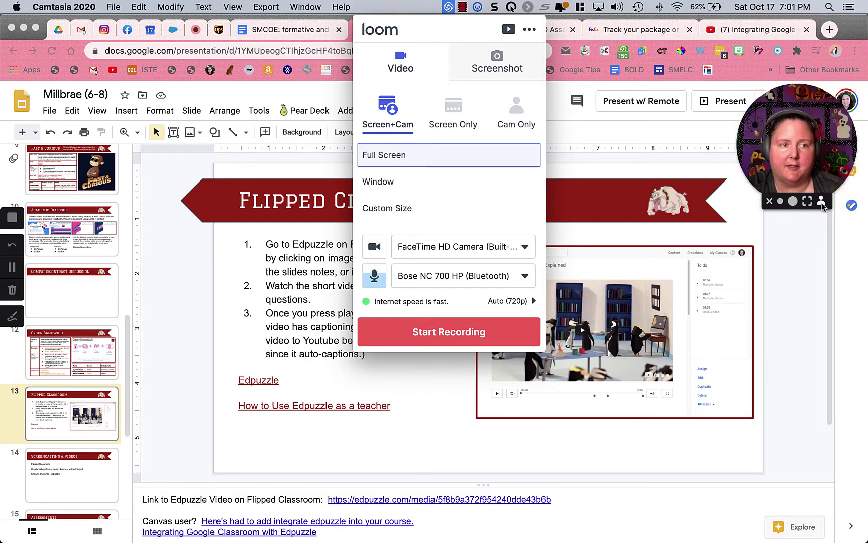
click(821, 201)
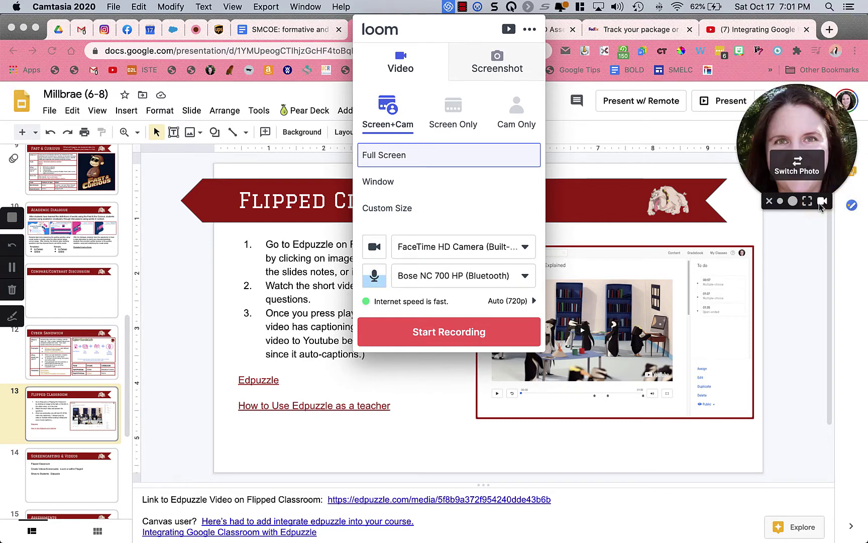
click(821, 202)
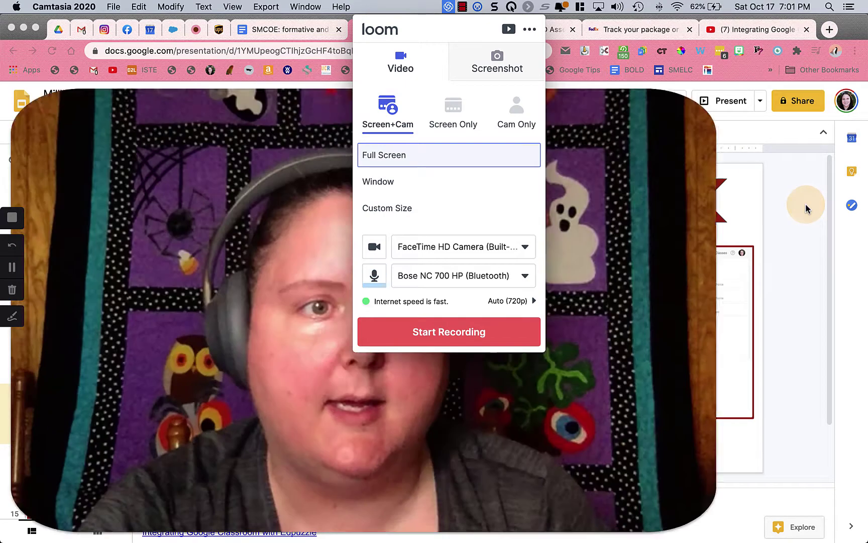
click(807, 202)
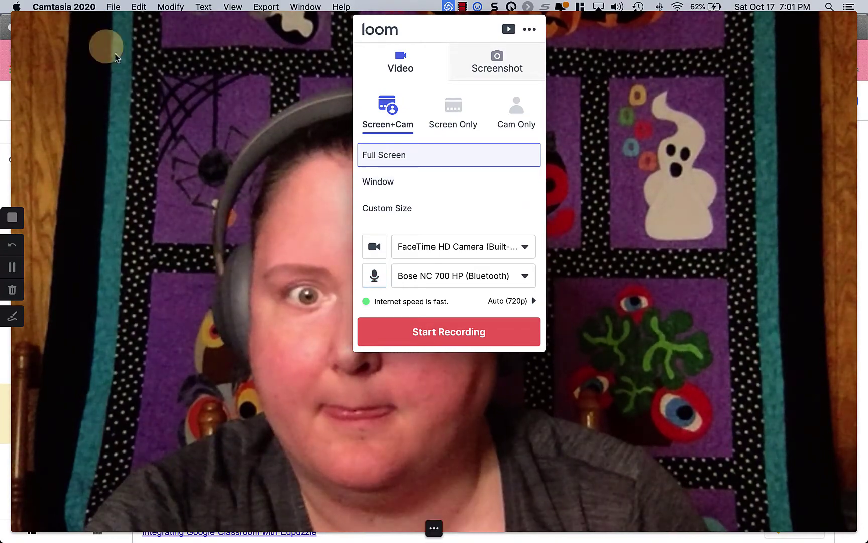
mouse_move(432, 529)
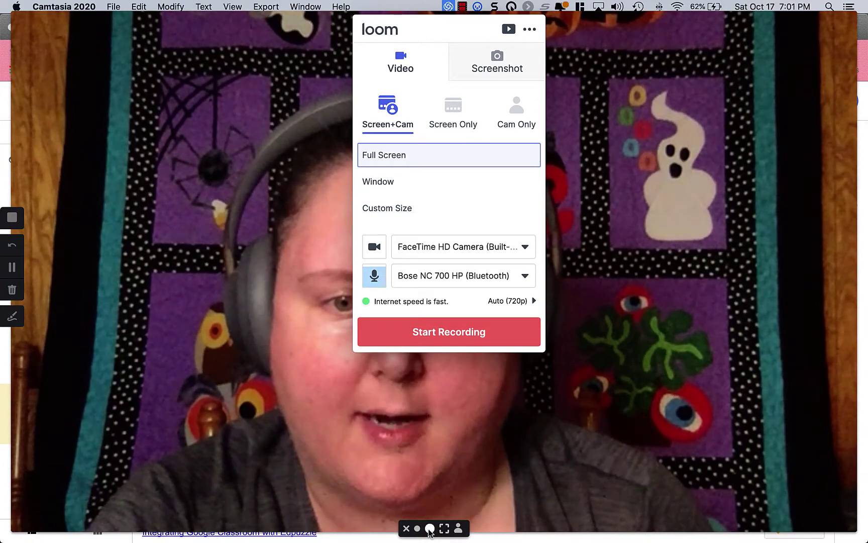
click(430, 529)
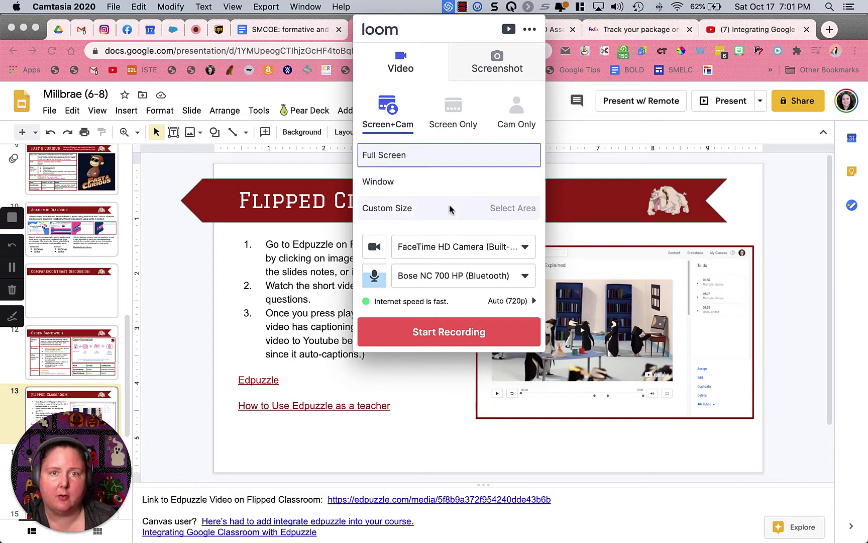
Start the Loom screen-and-camera recording and present the Google Slides deck full screen
click(465, 334)
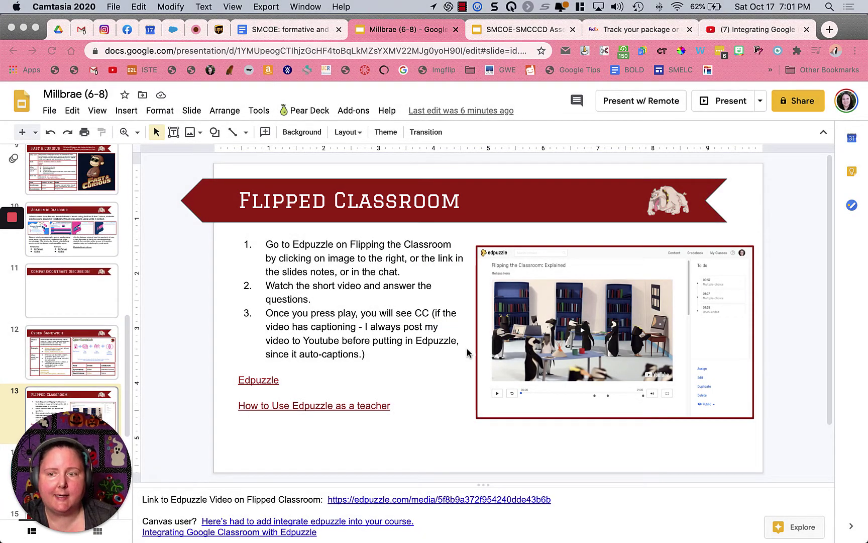
click(711, 106)
click(712, 109)
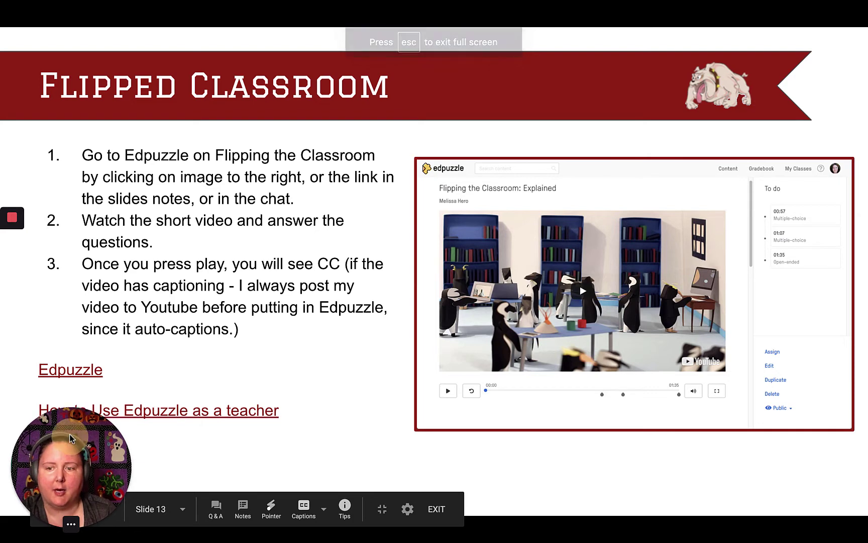
Move the webcam bubble to the lower right, then step to slide 14 and back to 13
drag(76, 445, 751, 448)
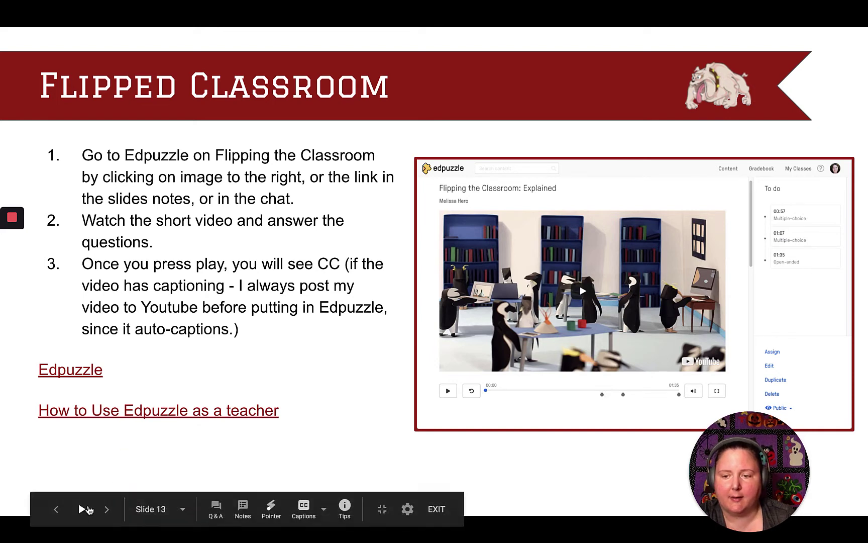
click(105, 510)
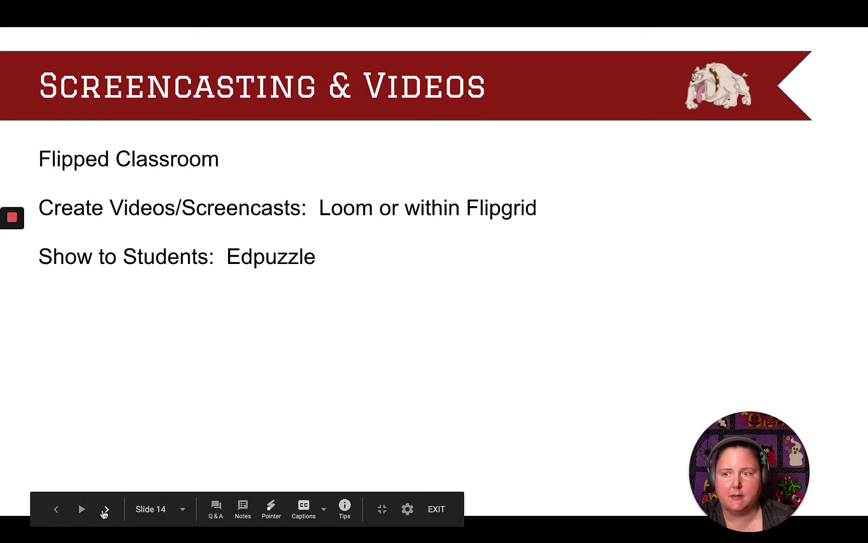
click(57, 510)
mouse_move(20, 230)
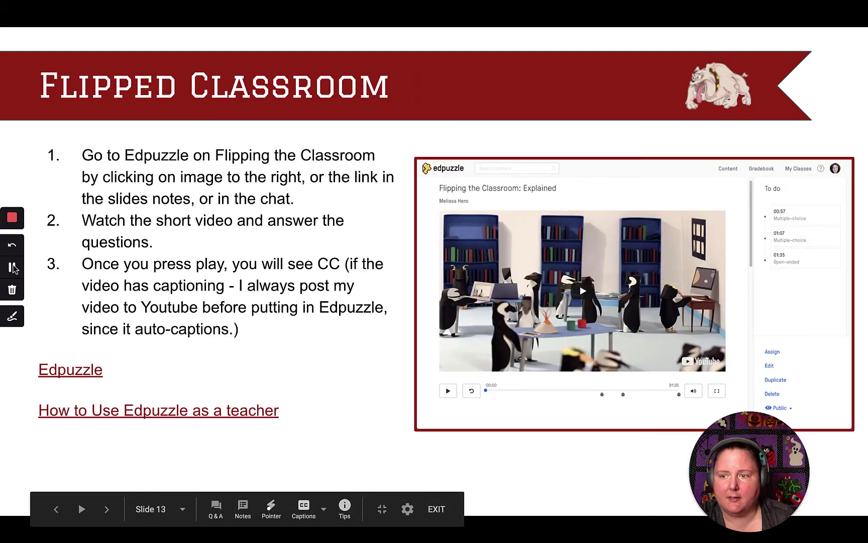
With Loom's pen in dark blue, circle 'press' and underline 'captioning', then finish drawing
click(12, 318)
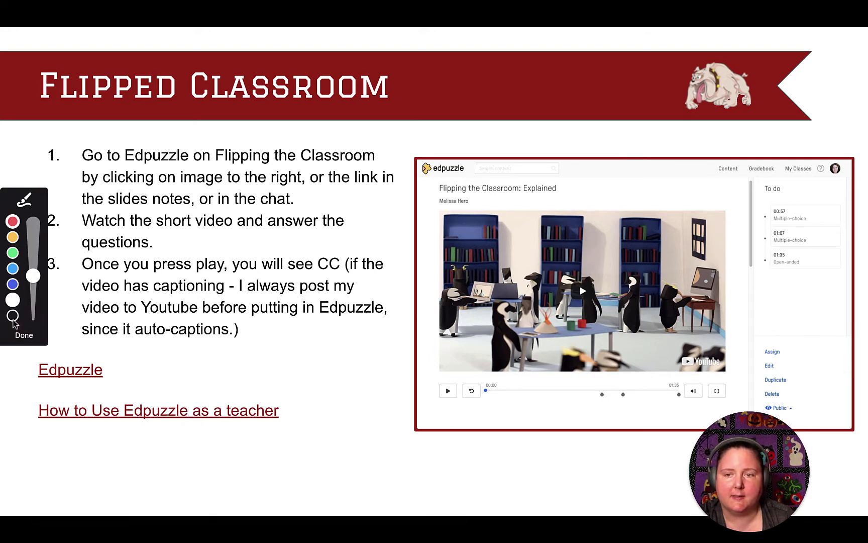
click(13, 284)
mouse_move(91, 294)
mouse_down()
mouse_move(196, 304)
mouse_move(279, 296)
mouse_move(226, 288)
mouse_up()
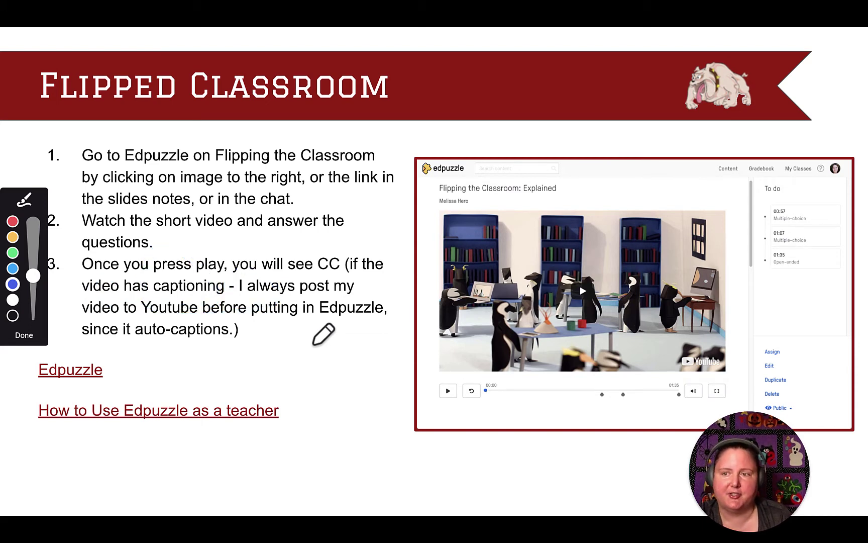
click(23, 342)
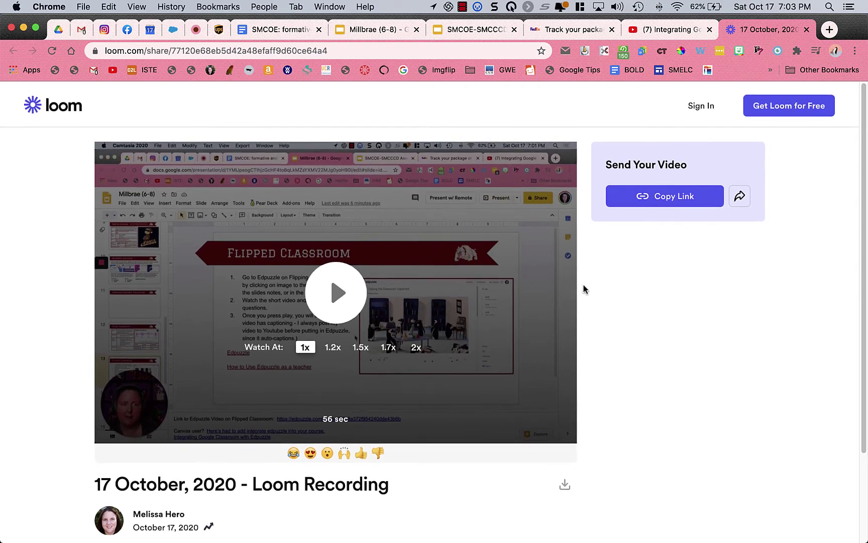
Scroll down and back up the share page of the 56-second '17 October, 2020 - Loom Recording'
scroll(593, 284, down, 5)
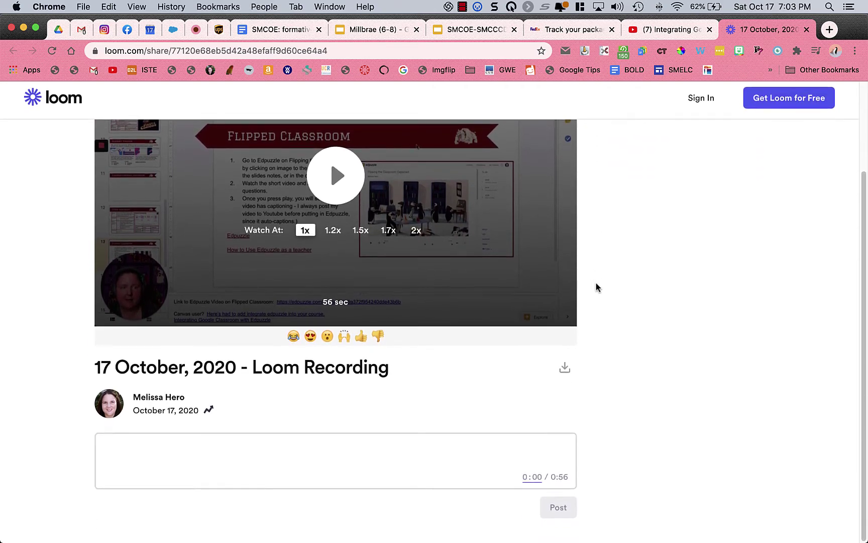
scroll(596, 287, up, 5)
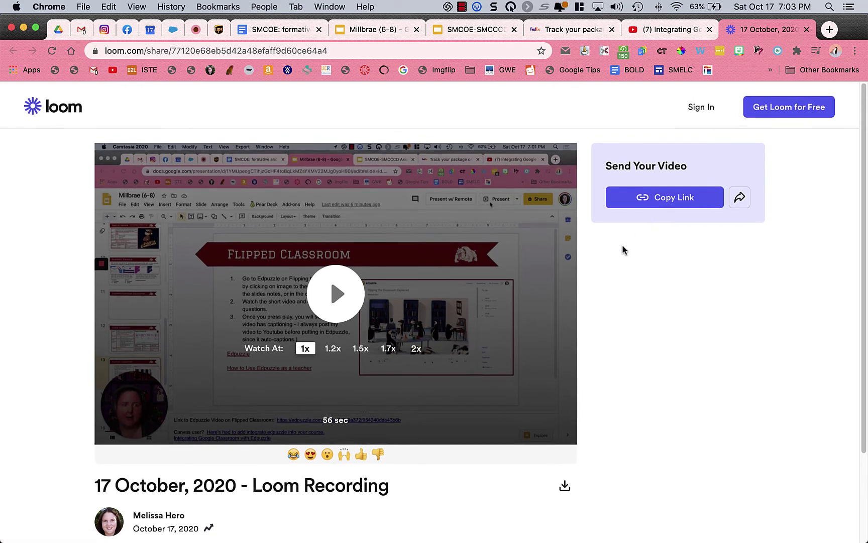
Check the sharing options, then download the recording as '17 October, 2020 - Loom Recording.mp4'
click(740, 197)
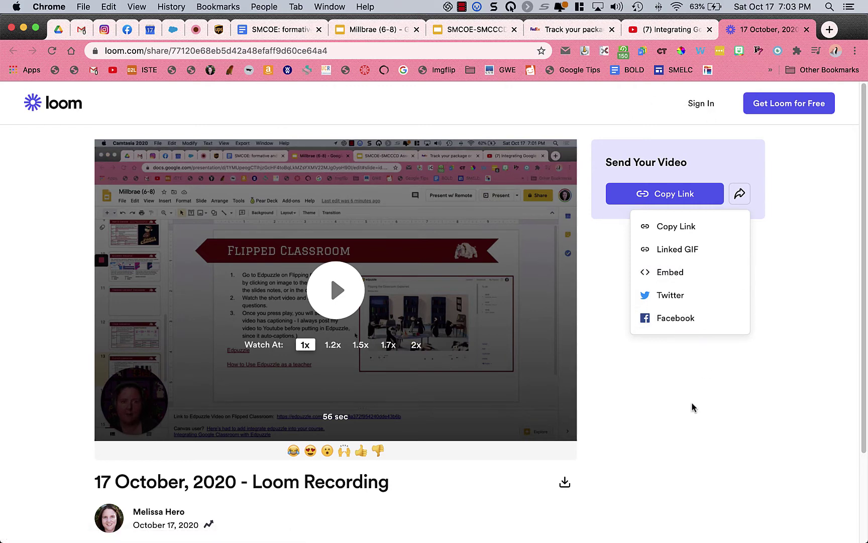
click(676, 407)
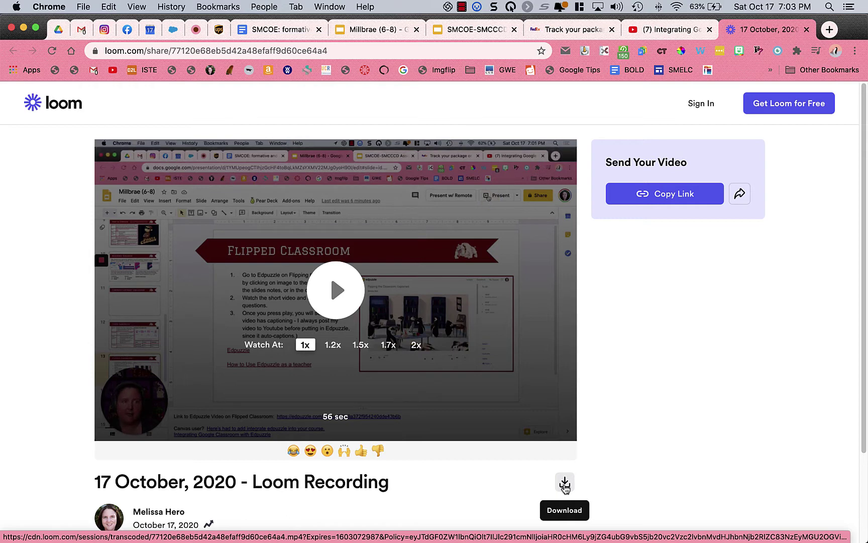
click(565, 484)
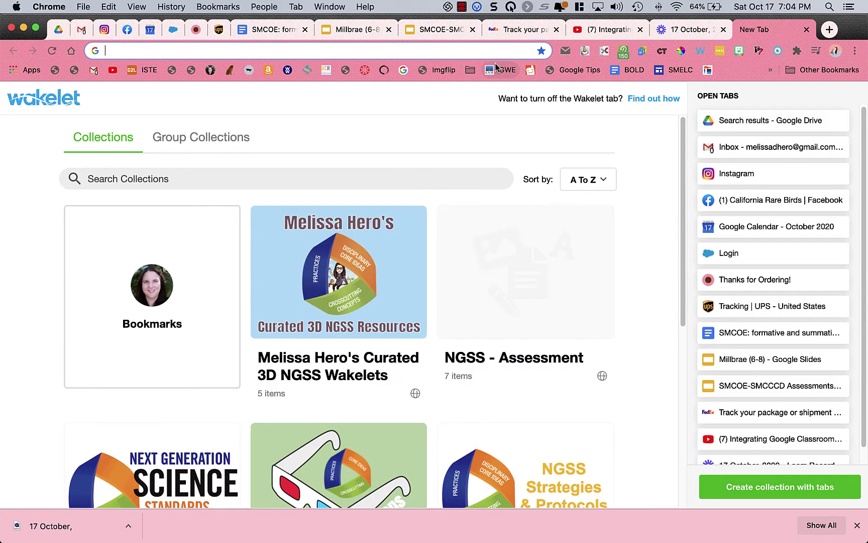
Go to YouTube in a new tab and start a new video upload from Create
text(you)
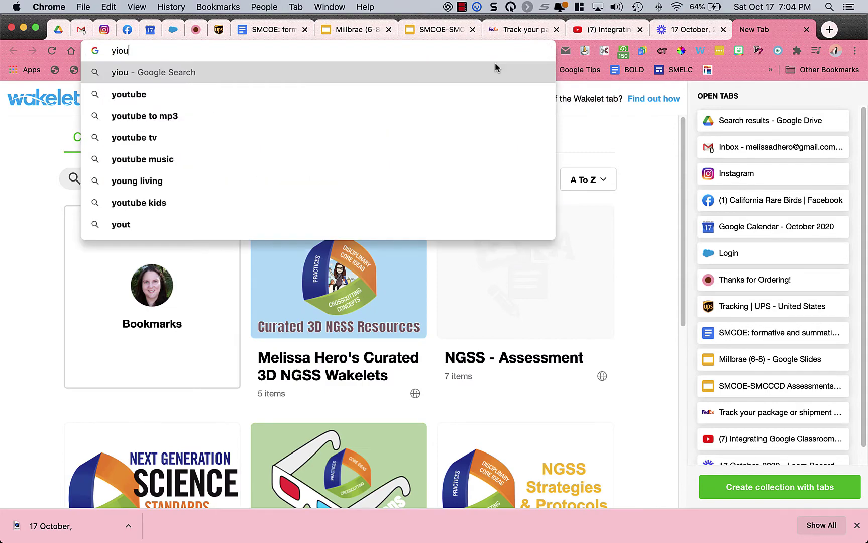
key(BackSpace)
key(BackSpace)
text(out)
key(Return)
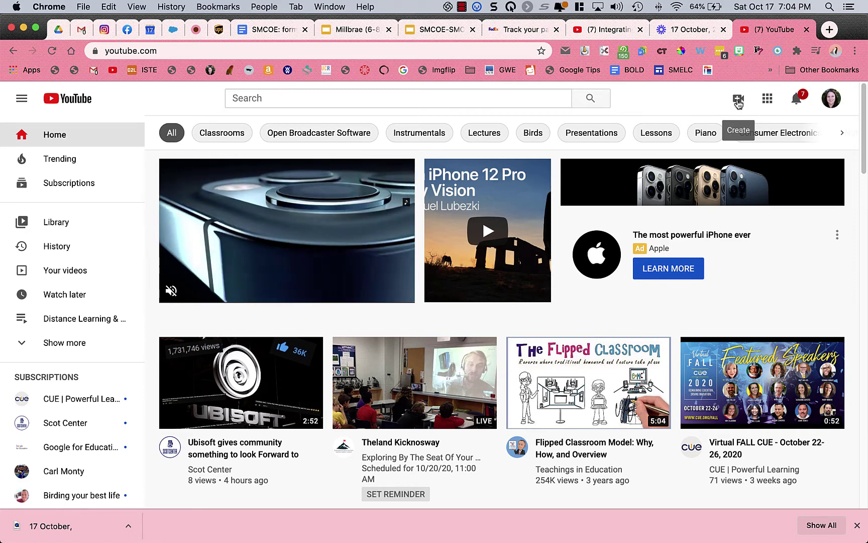
click(738, 100)
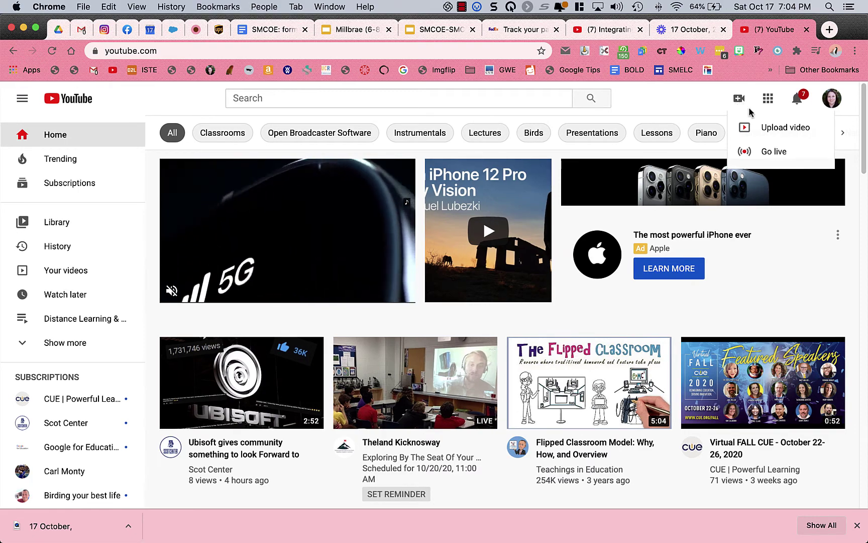
click(787, 129)
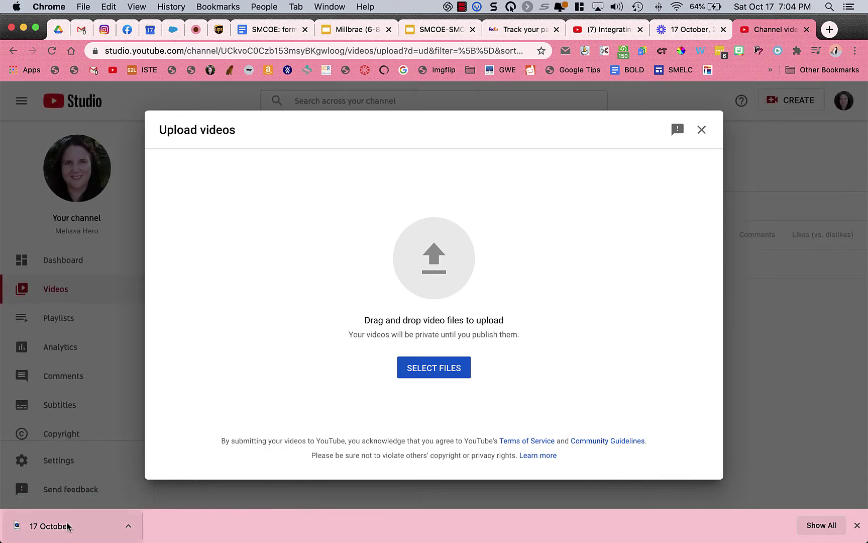
Upload the Loom recording MP4 and title it 'Loom Screencasting CC to youtube to Edpuzzle'
drag(64, 525, 442, 262)
drag(441, 261, 442, 261)
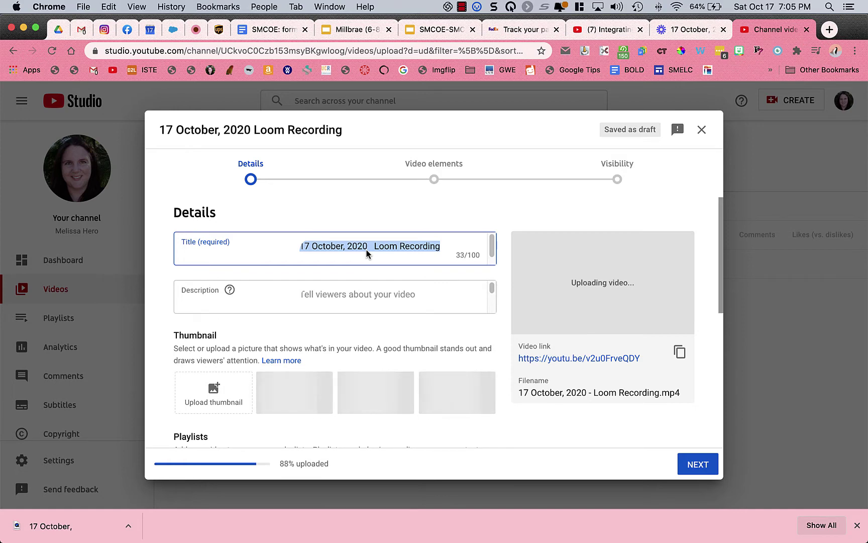
text(Loom Screencasting )
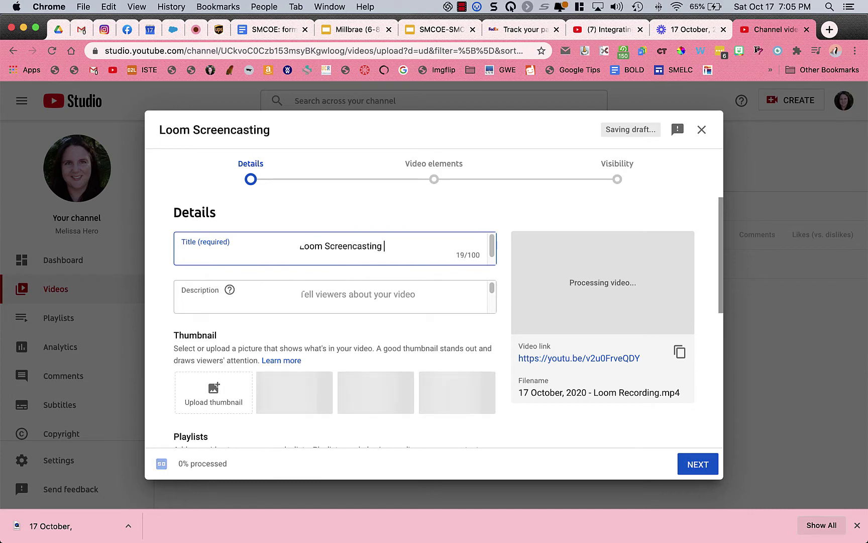
text(CCCCC)
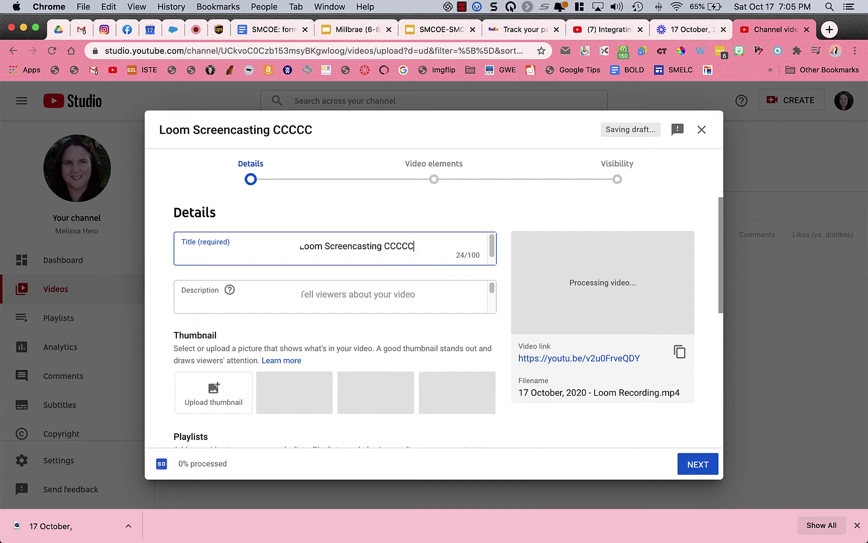
key(BackSpace)
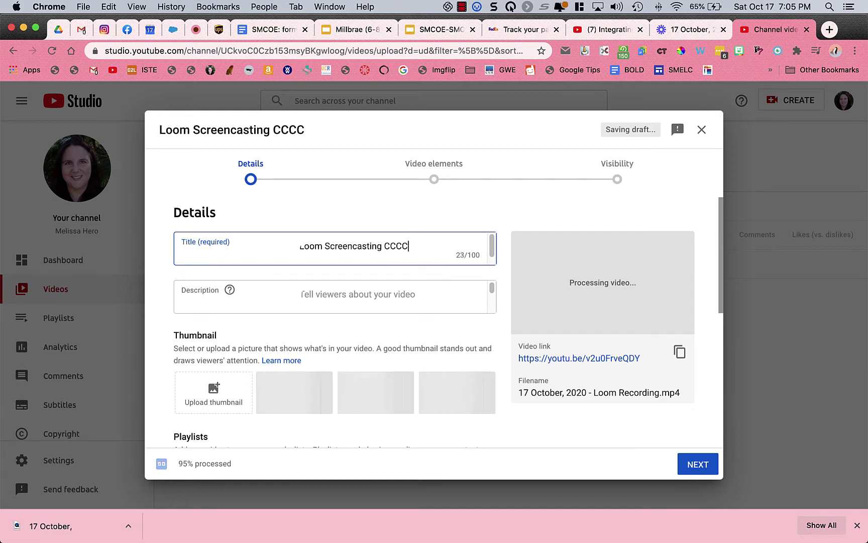
key(BackSpace)
key(BackSpace)
key(BackSpace)
key(BackSpace)
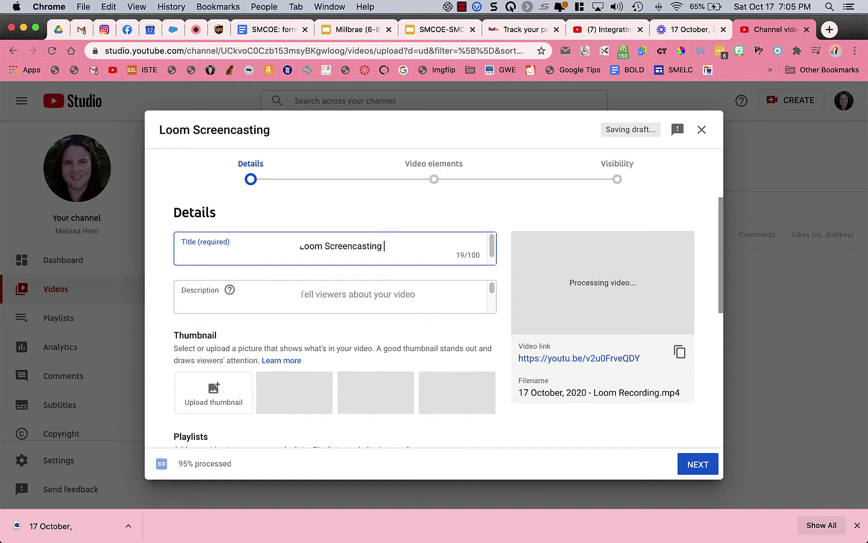
text(CC)
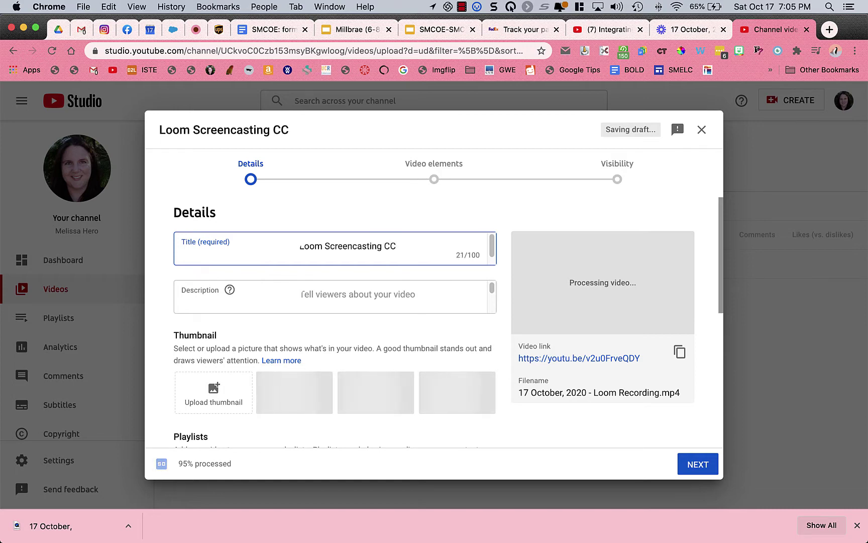
text( to youtube)
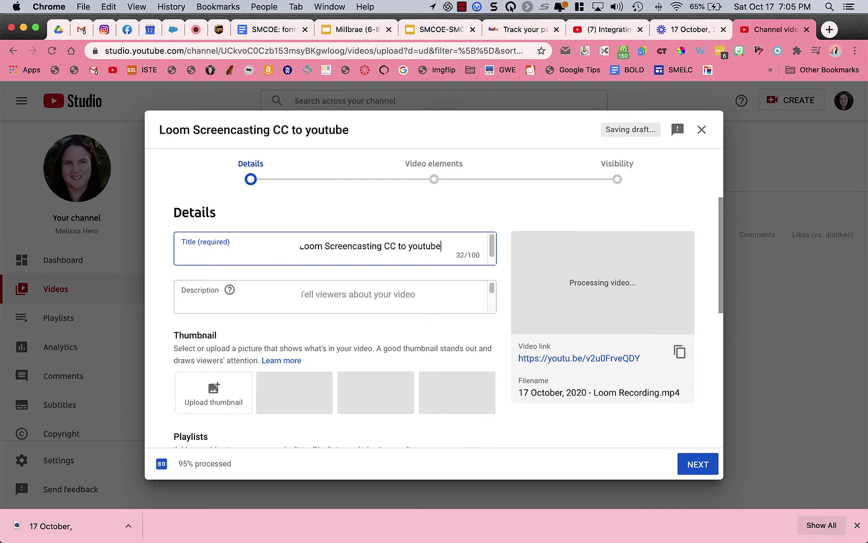
text( to Edpuzzle)
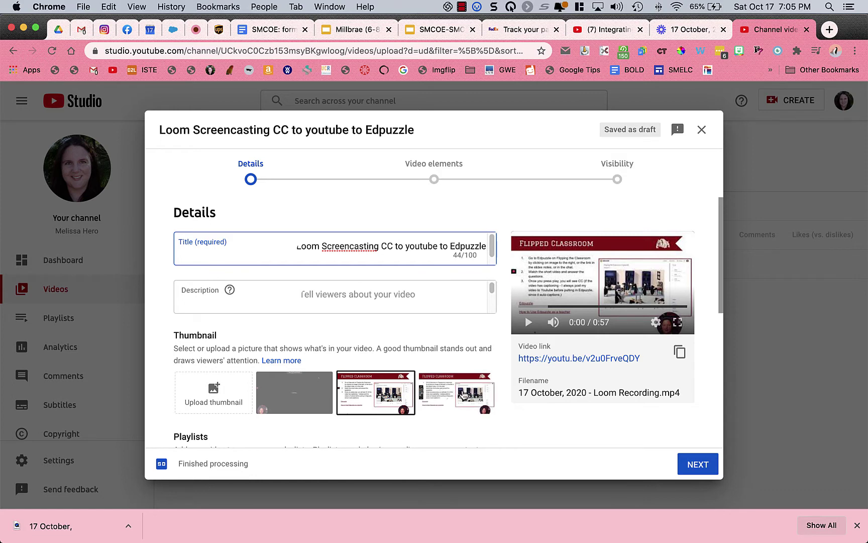
Confirm the title and choose the fourth suggested thumbnail of the Flipped Classroom slide
click(362, 402)
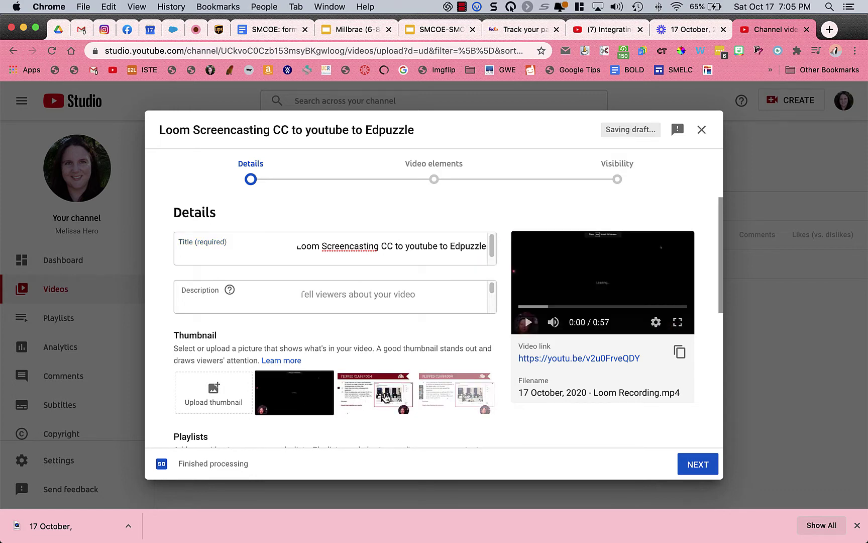
click(463, 394)
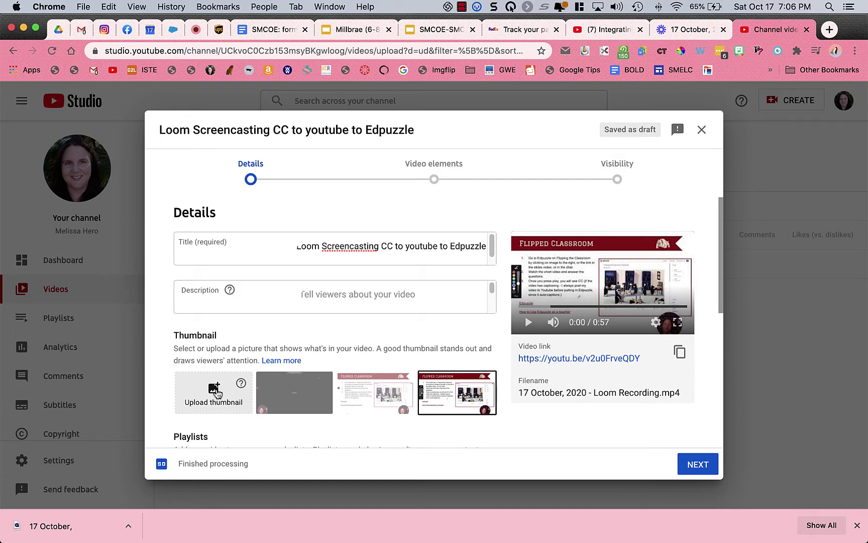
scroll(216, 393, down, 5)
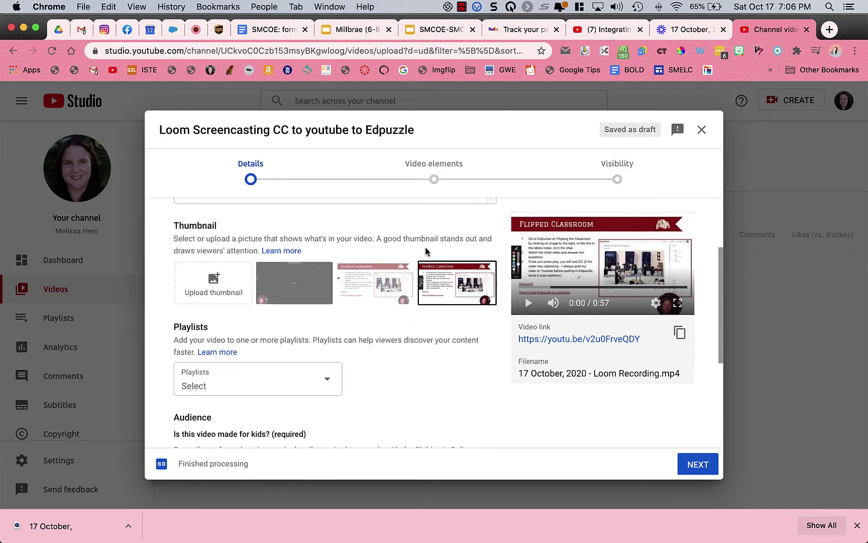
scroll(386, 339, down, 2)
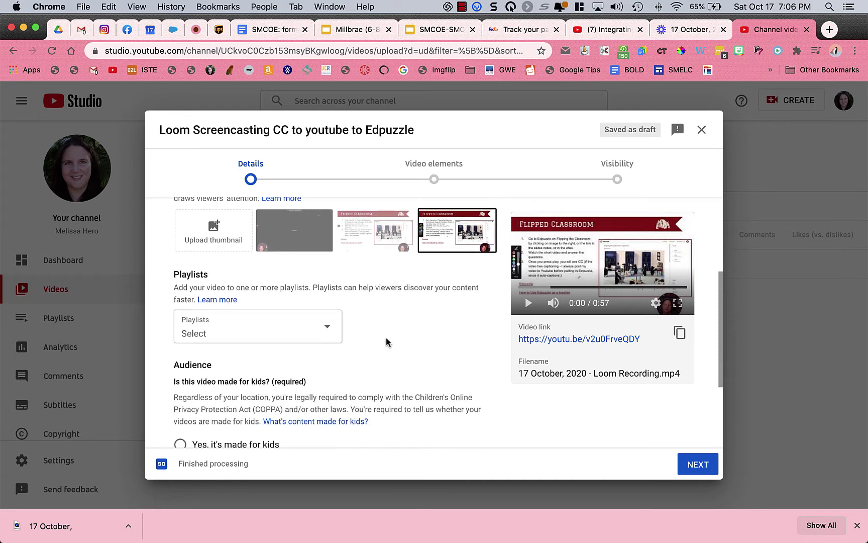
Tick the 'Distance Learning & Canvas' playlist in the Playlists dropdown and confirm with Done
click(331, 333)
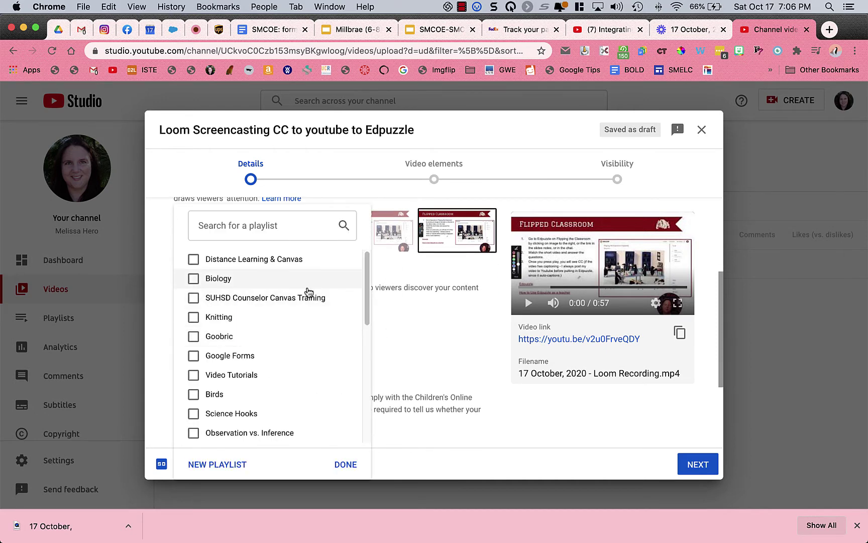
click(338, 263)
click(333, 475)
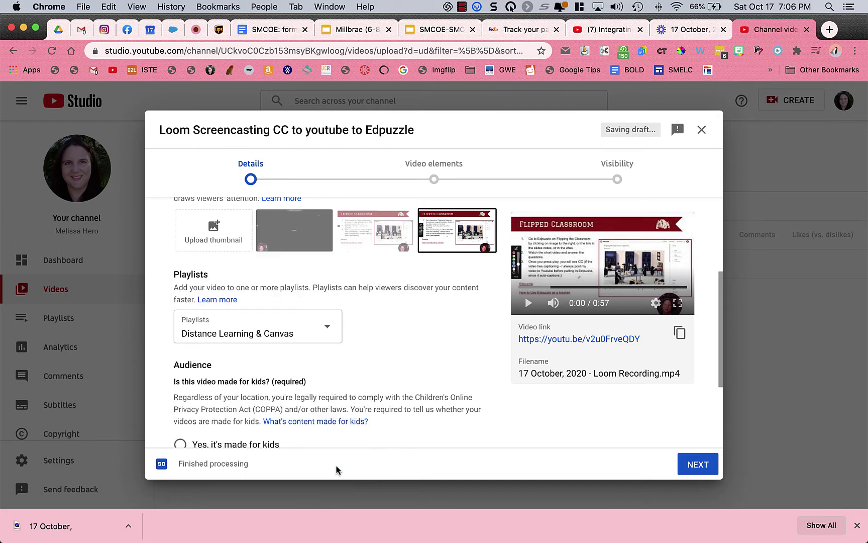
scroll(353, 422, down, 4)
scroll(352, 418, down, 1)
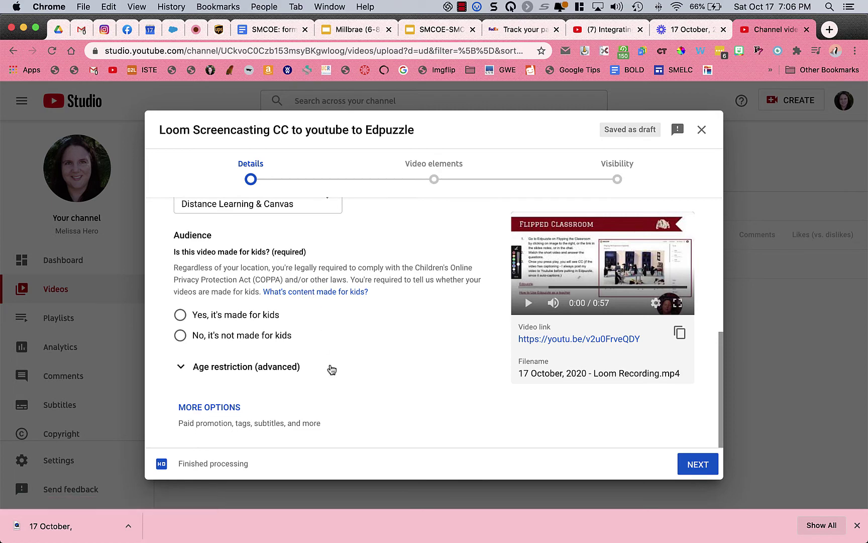
Expand More Options and review language, captions, Creative Commons licence, Education category and disabled comments
click(210, 413)
scroll(280, 402, down, 5)
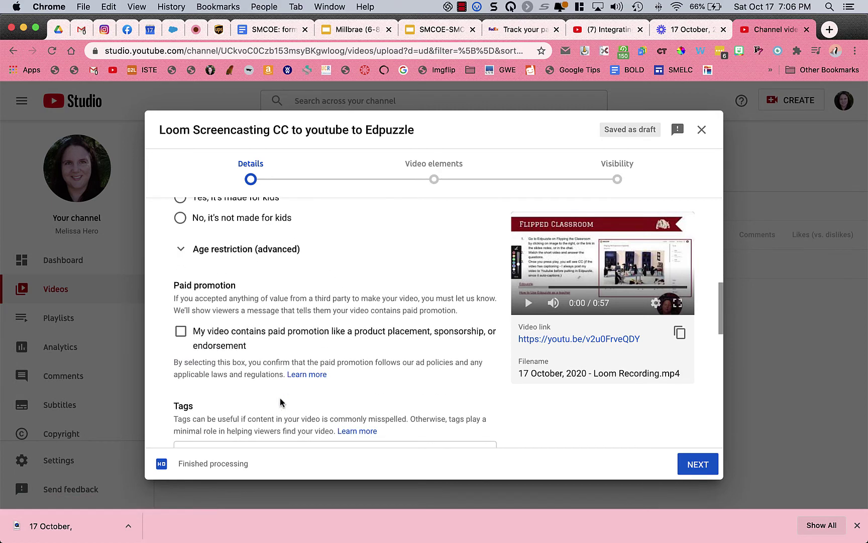
scroll(280, 402, down, 3)
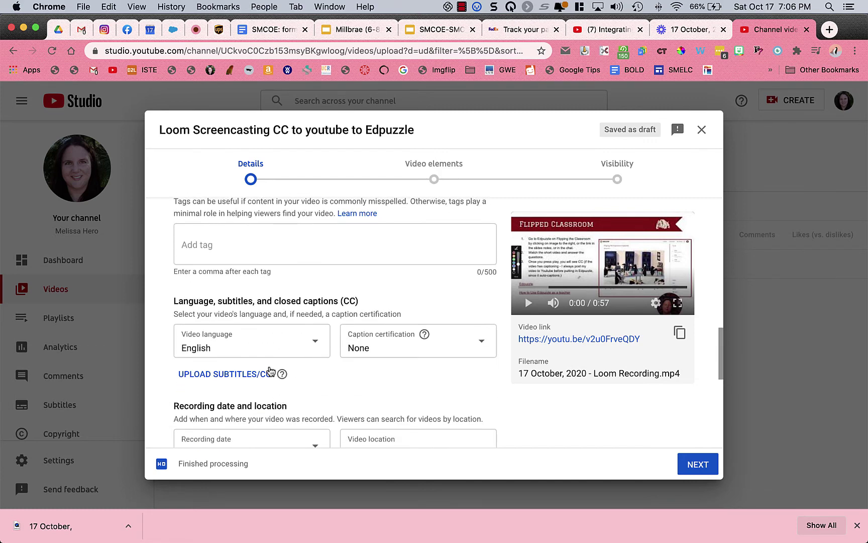
scroll(272, 372, down, 1)
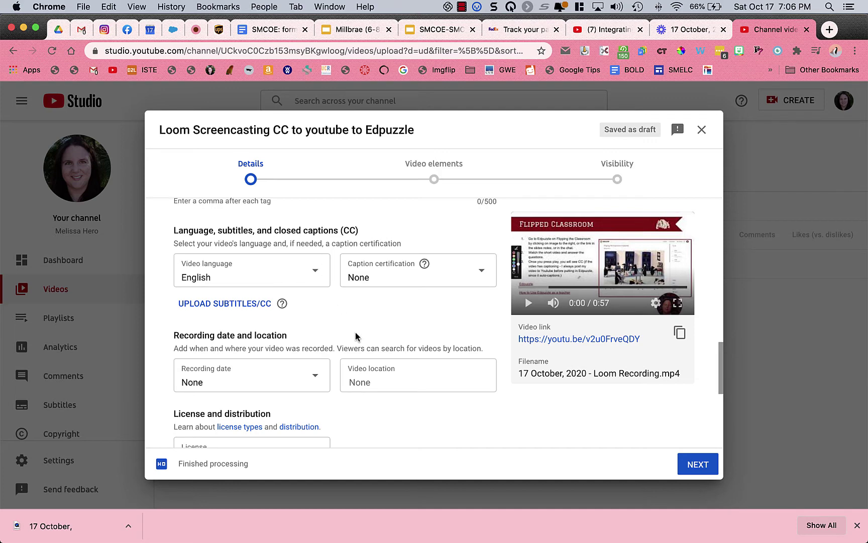
scroll(355, 334, down, 4)
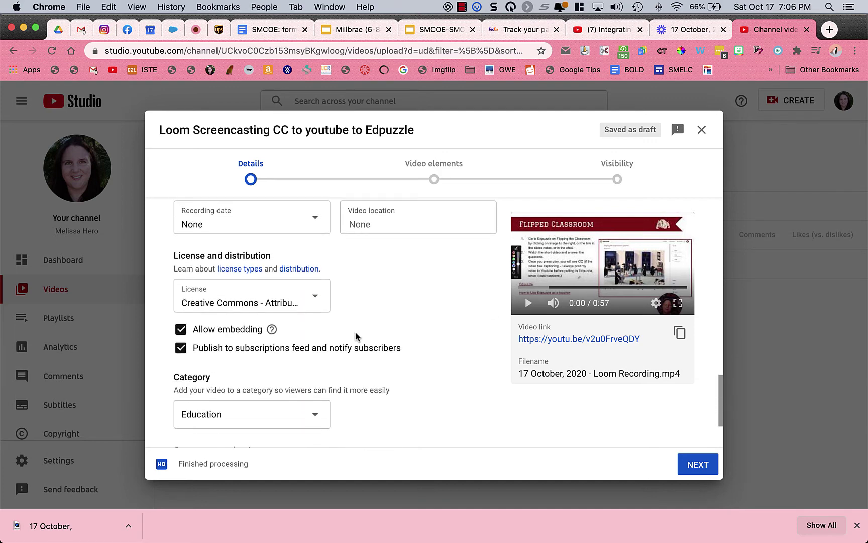
scroll(356, 336, up, 5)
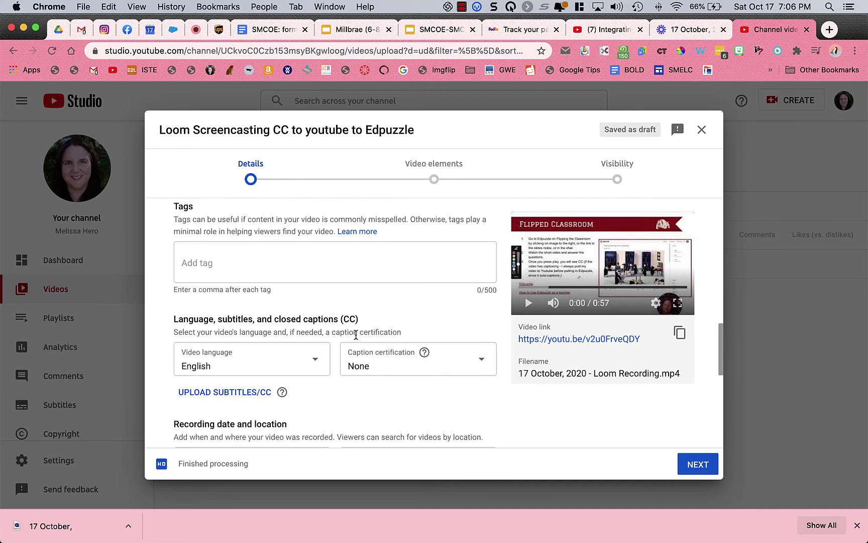
scroll(356, 335, down, 5)
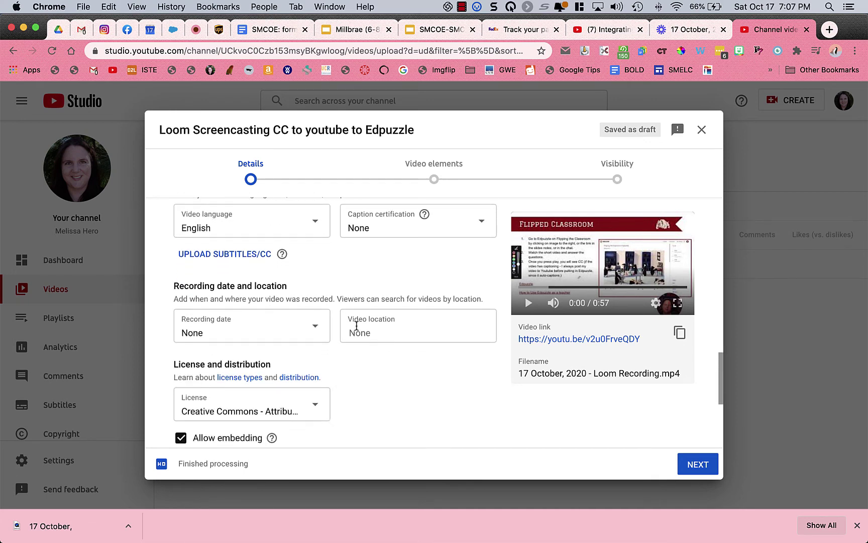
scroll(356, 326, down, 2)
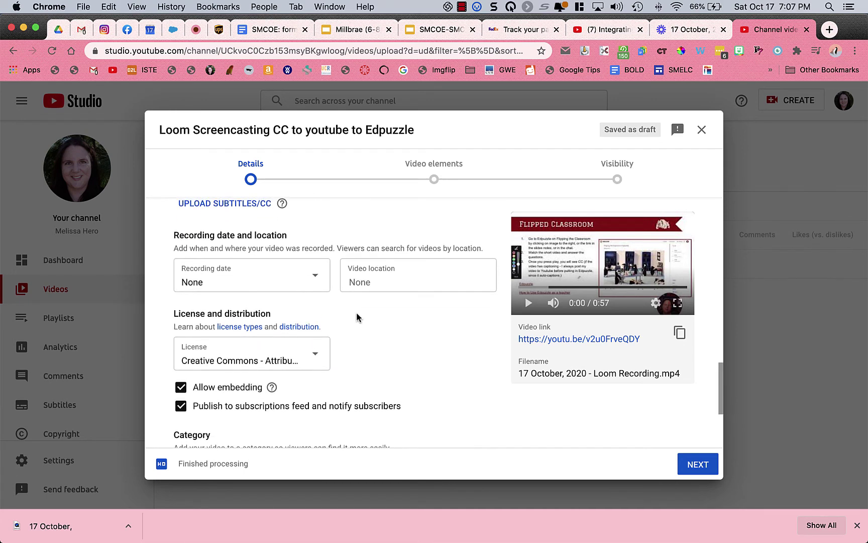
scroll(356, 317, up, 2)
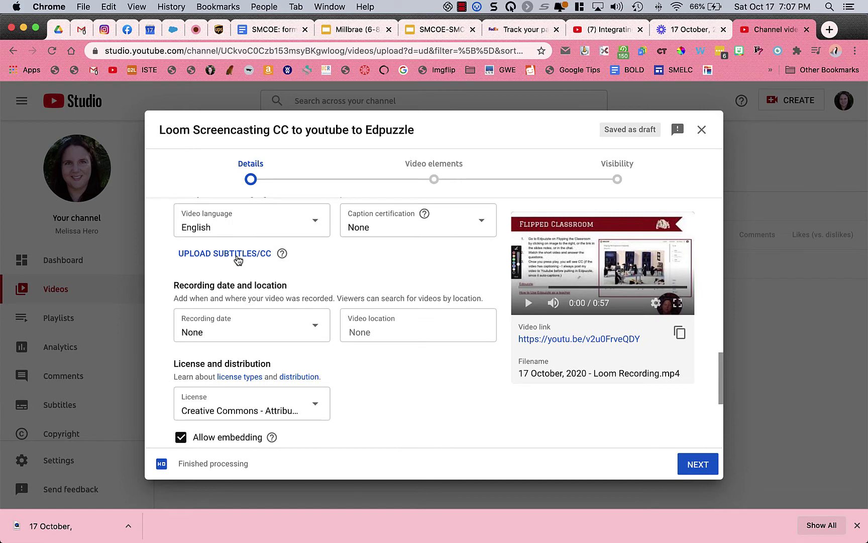
scroll(350, 358, down, 3)
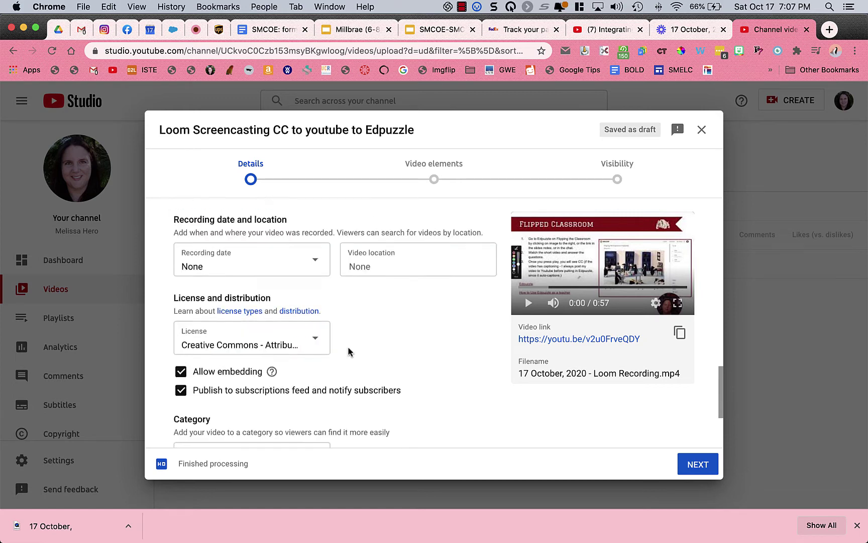
scroll(349, 349, down, 3)
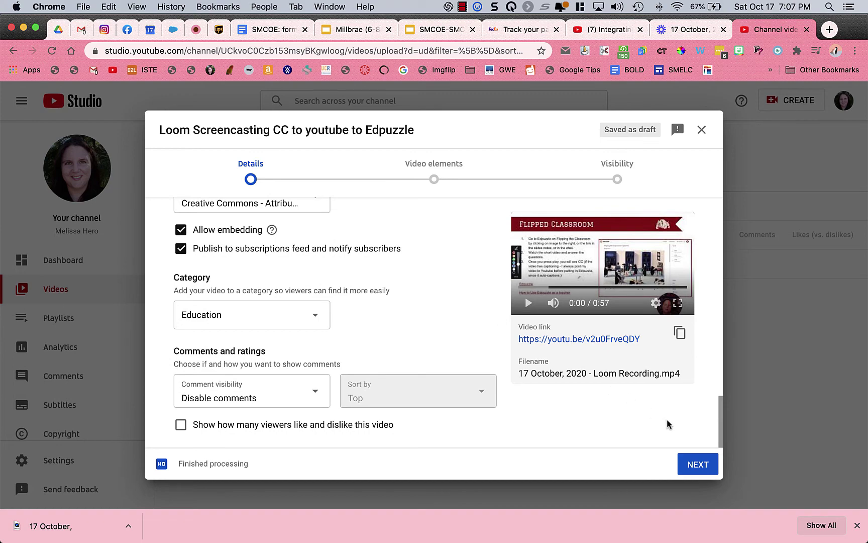
Choose 'No, it's not made for kids' and advance past Video elements to Visibility
click(694, 462)
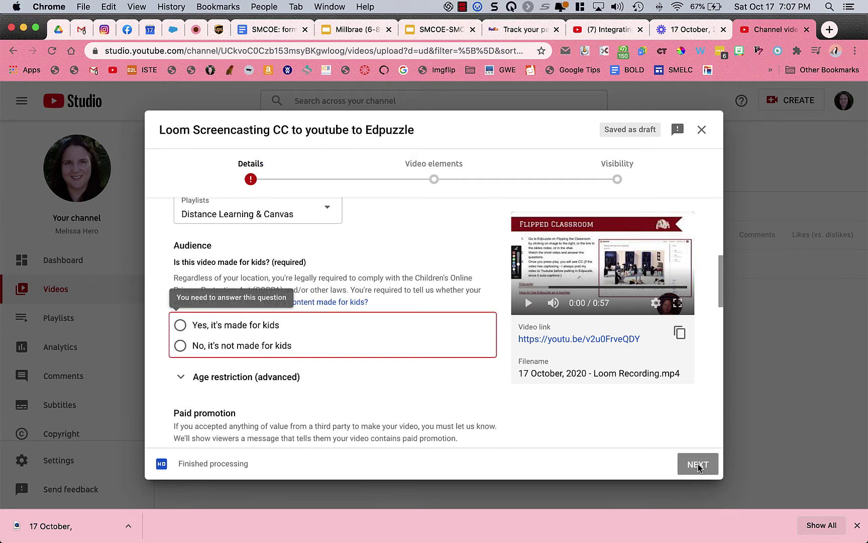
click(231, 351)
click(698, 465)
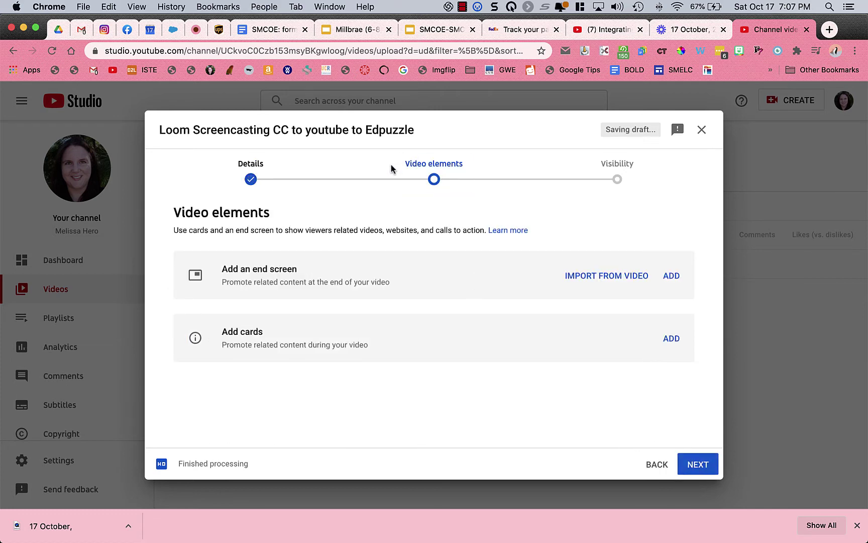
click(698, 465)
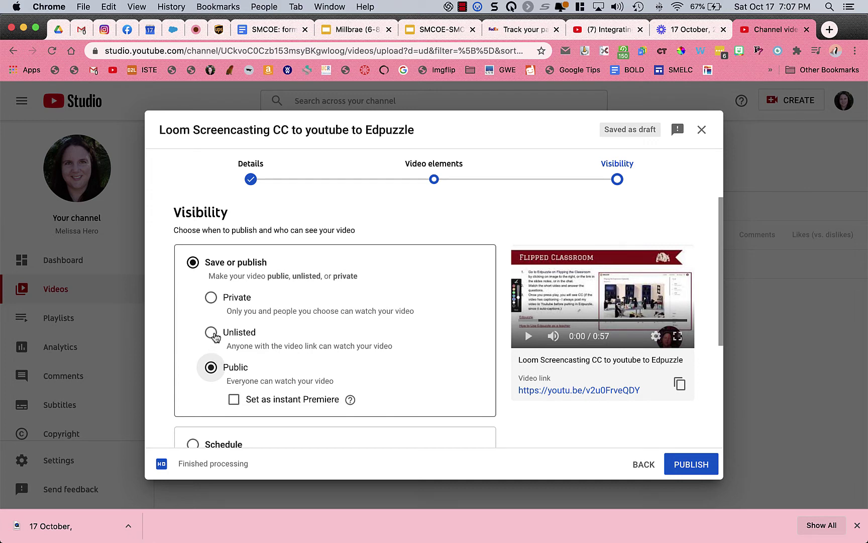
Copy the video's link and publish it with Public visibility
scroll(382, 312, down, 3)
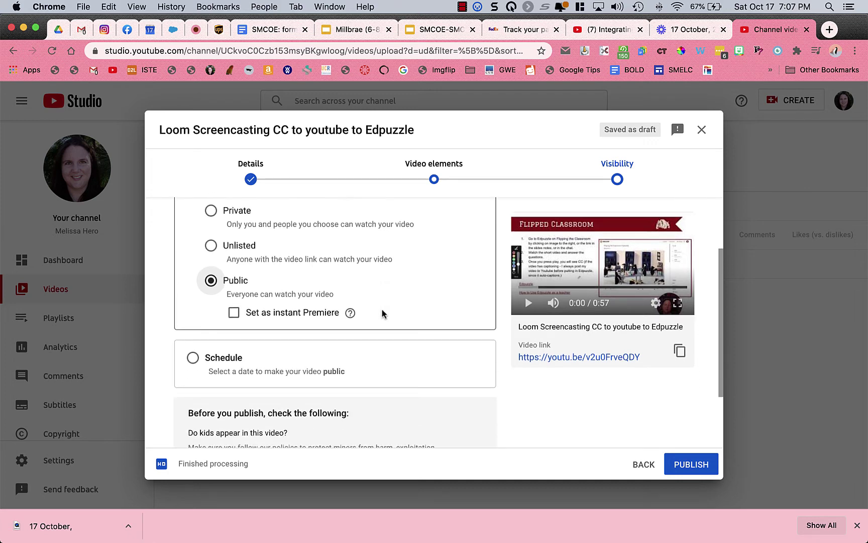
click(679, 351)
click(700, 468)
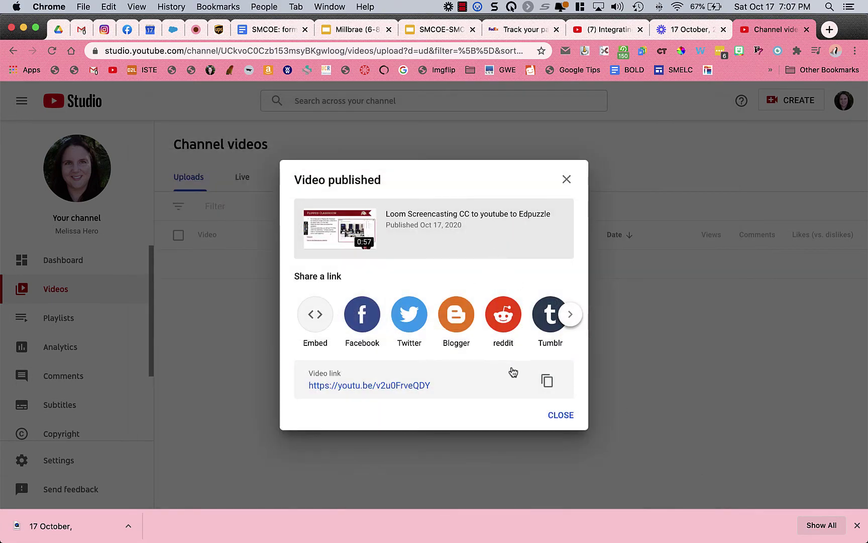
Close the Video published panel to see the Loom video listed as Public
click(562, 415)
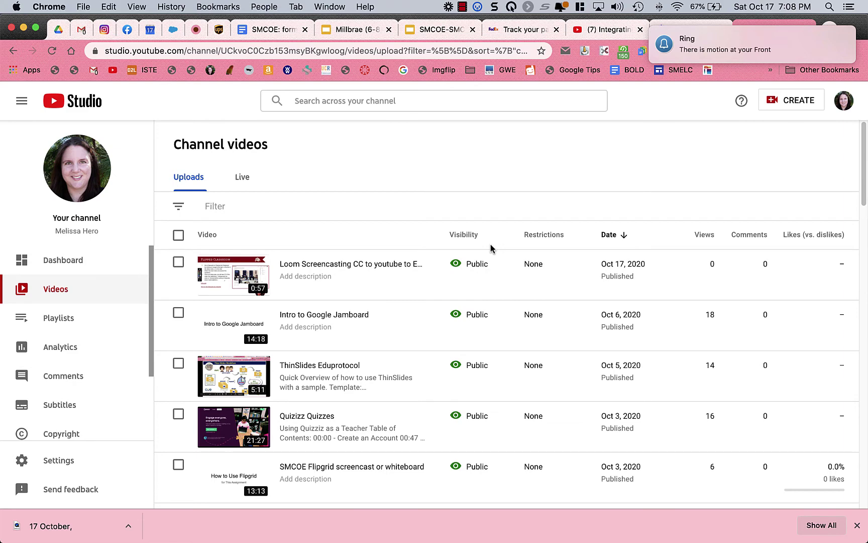
Import the pasted YouTube link into Edpuzzle and save the 56-second video
key(super+grave)
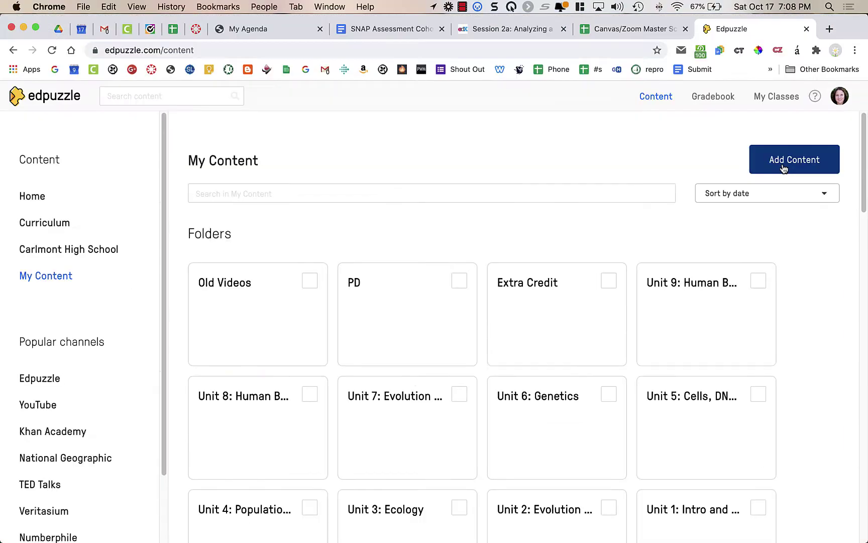
click(37, 406)
key(super+v)
key(Return)
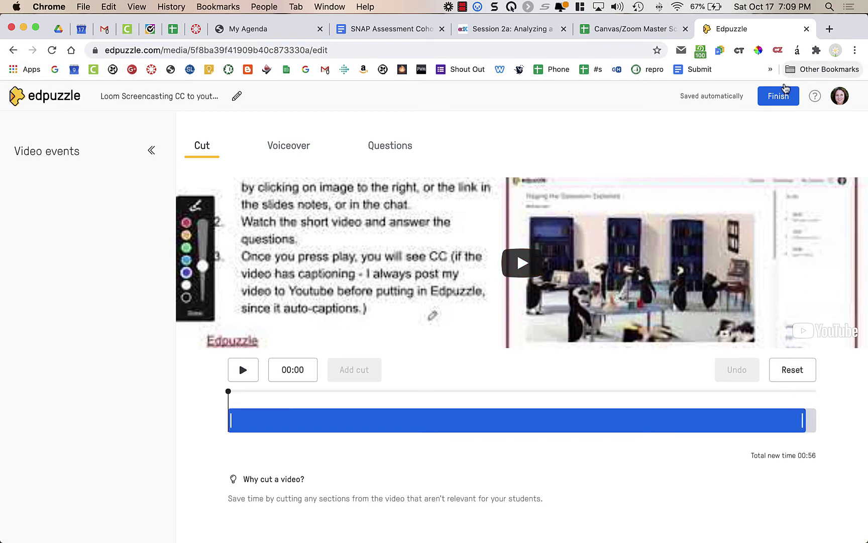
click(784, 96)
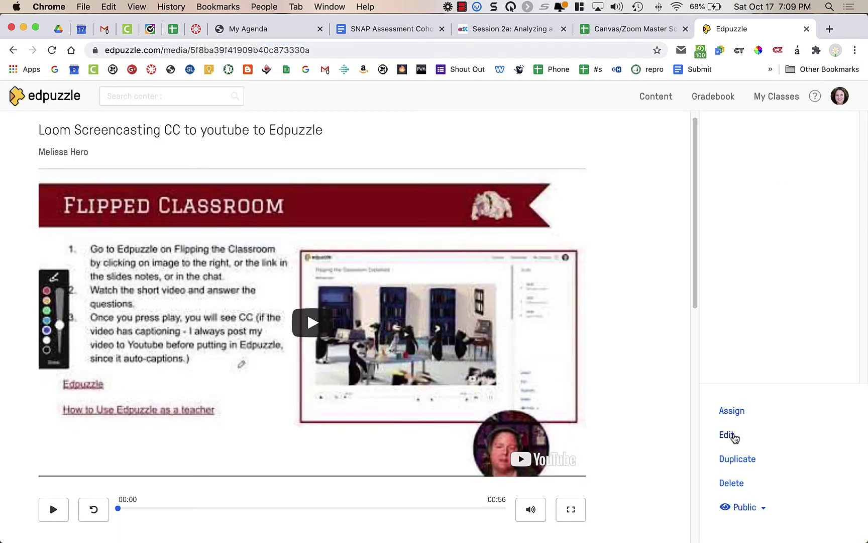
Copy the video's public link from Assign > Public Links
click(735, 412)
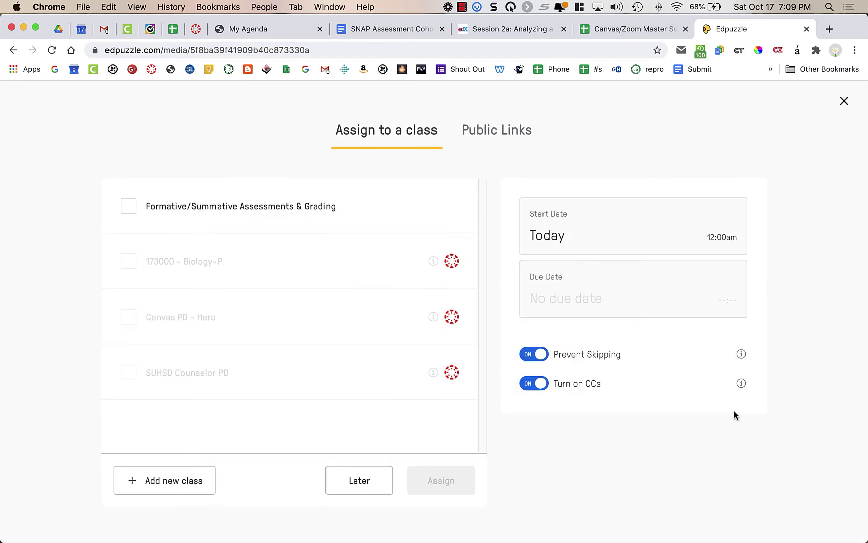
click(495, 134)
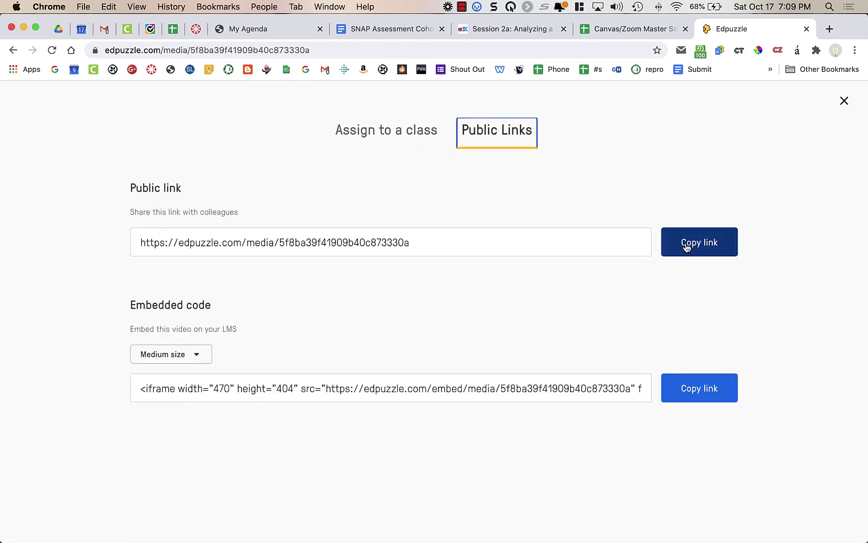
click(682, 247)
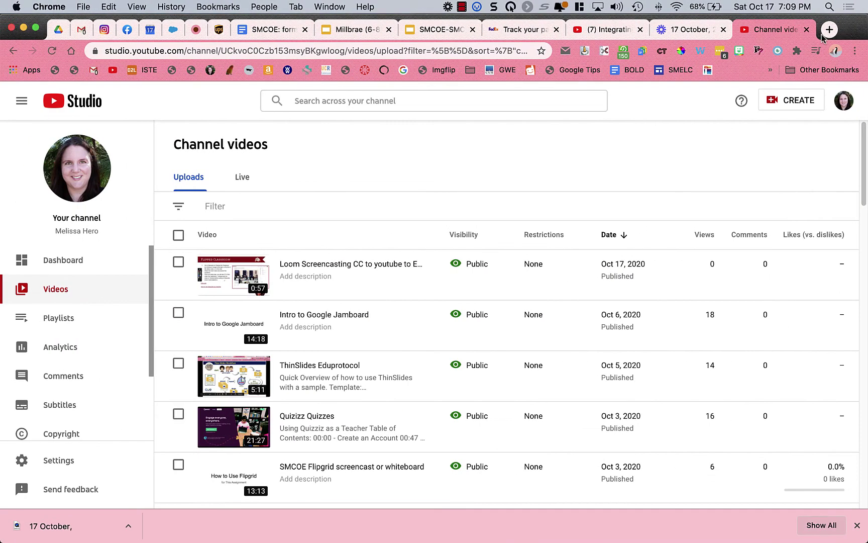
Load the copied Edpuzzle link in a new tab, play and pause the video, then check YouTube Studio
click(829, 30)
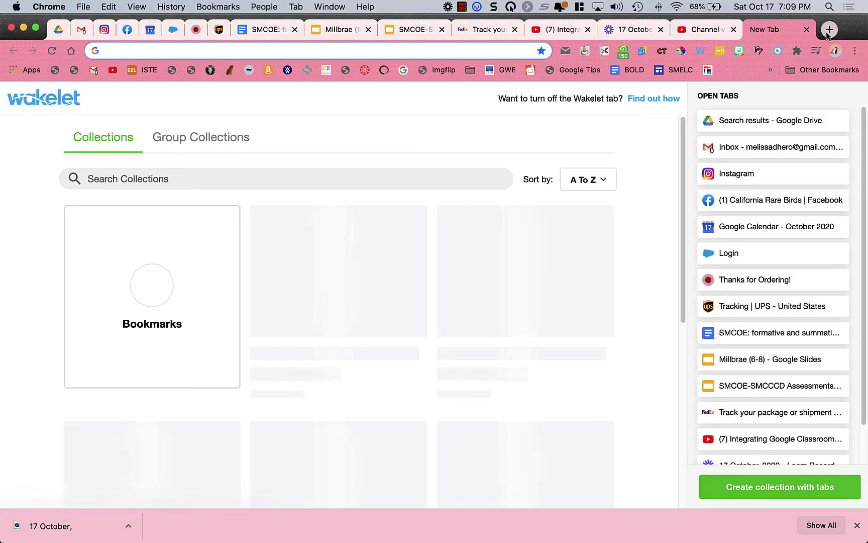
key(super+v)
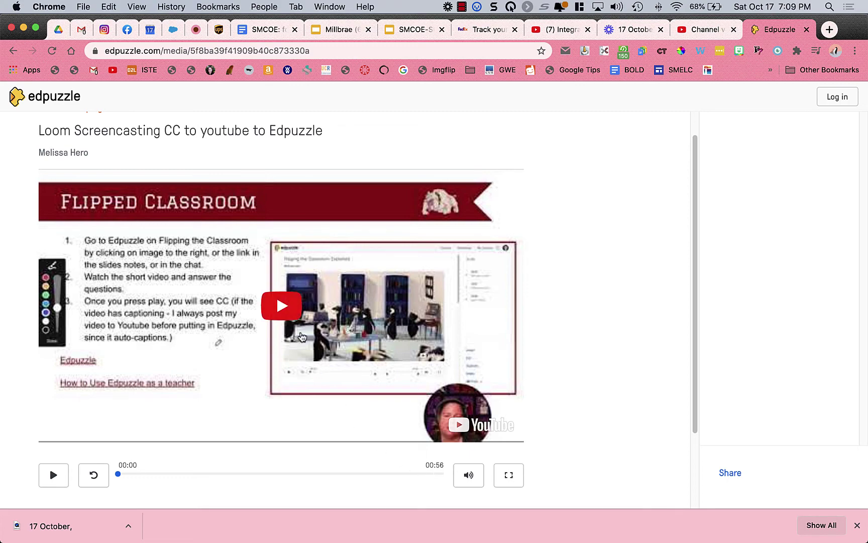
click(290, 315)
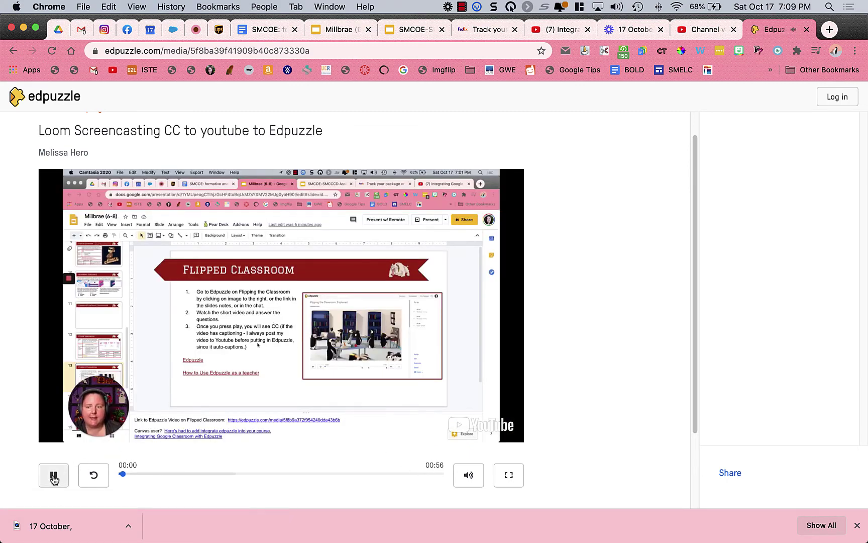
click(53, 476)
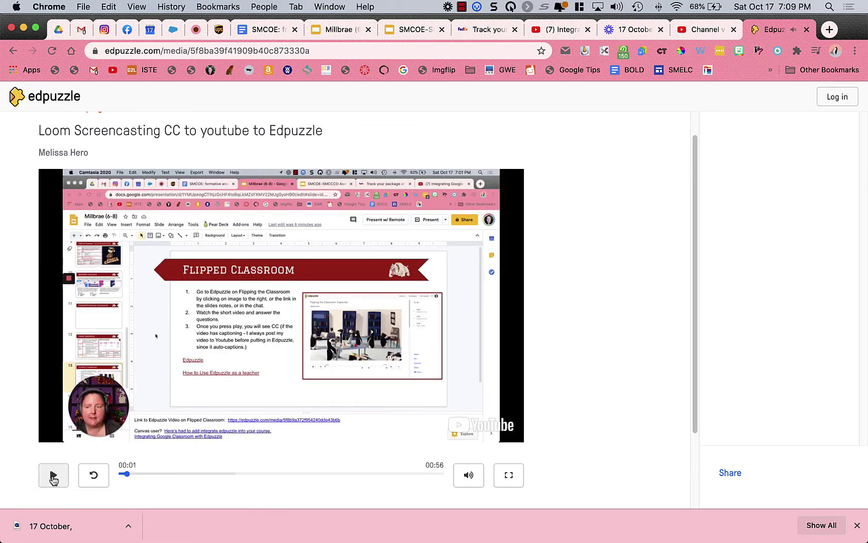
click(697, 31)
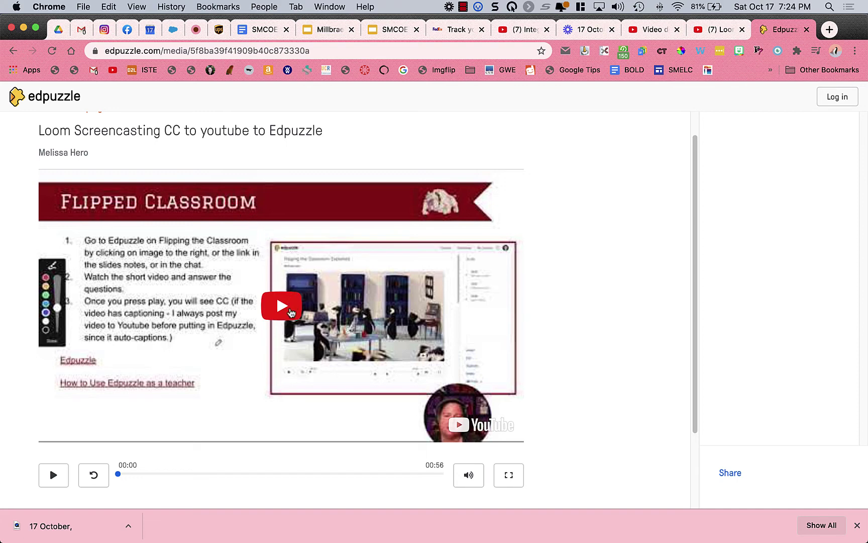
Pause the video at 00:02, switch captions to English, then back to No CC
click(282, 306)
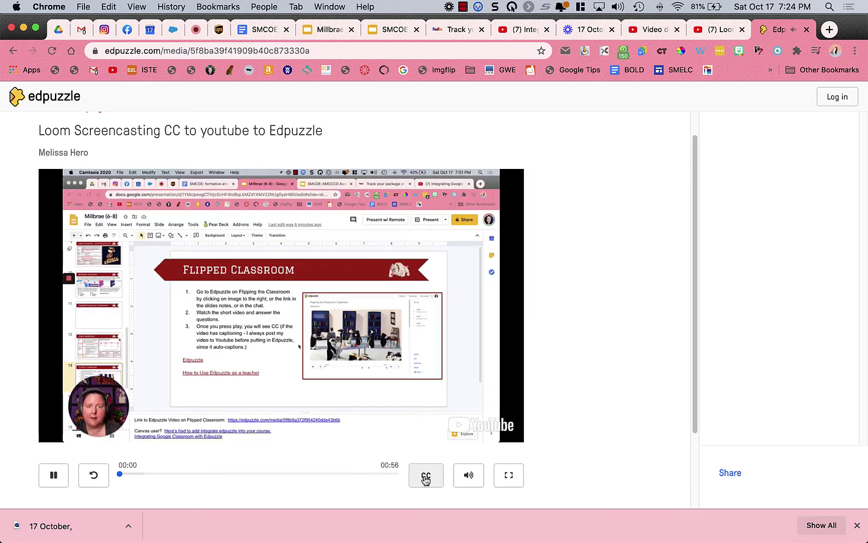
click(54, 474)
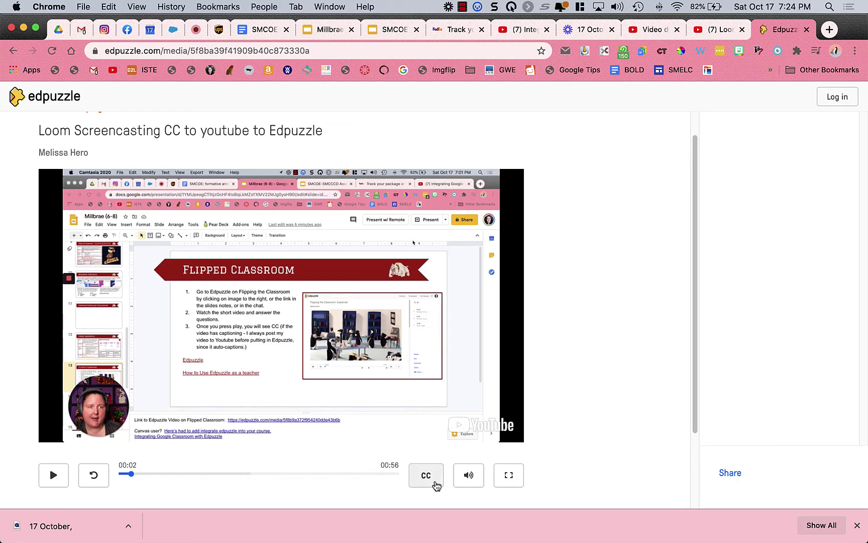
click(435, 485)
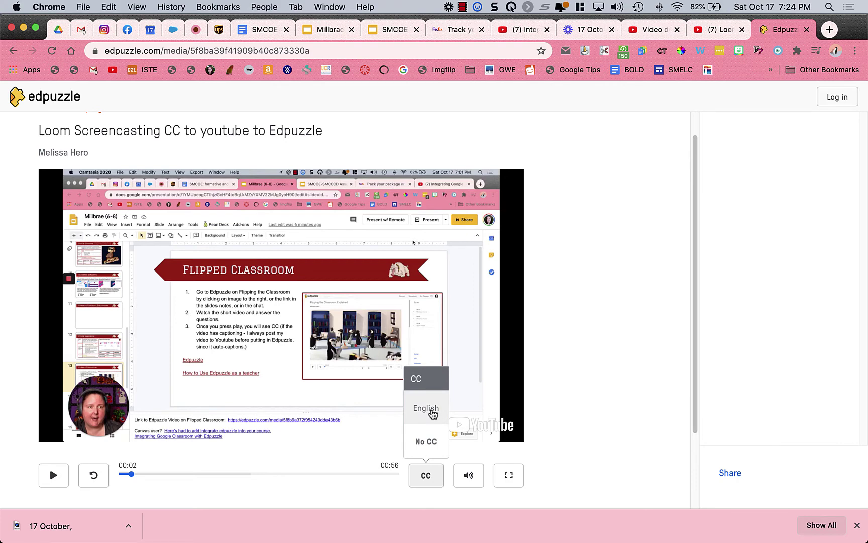
click(432, 412)
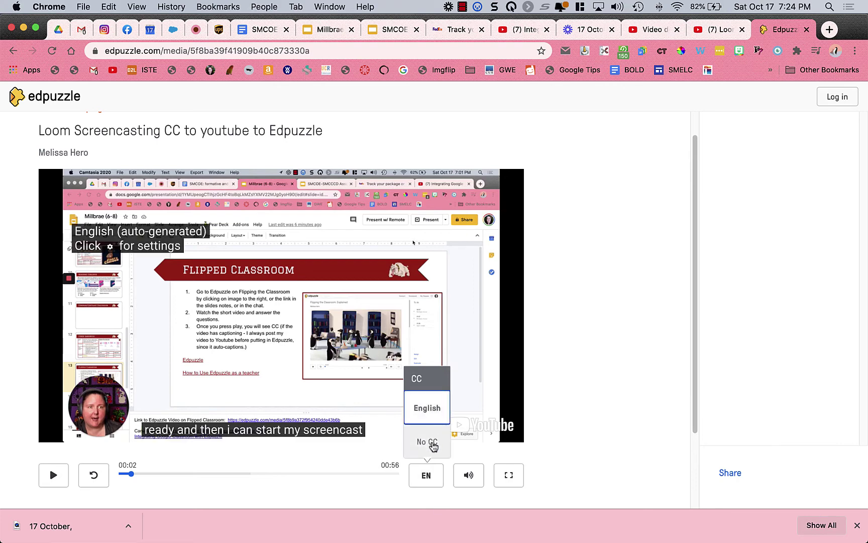
click(433, 446)
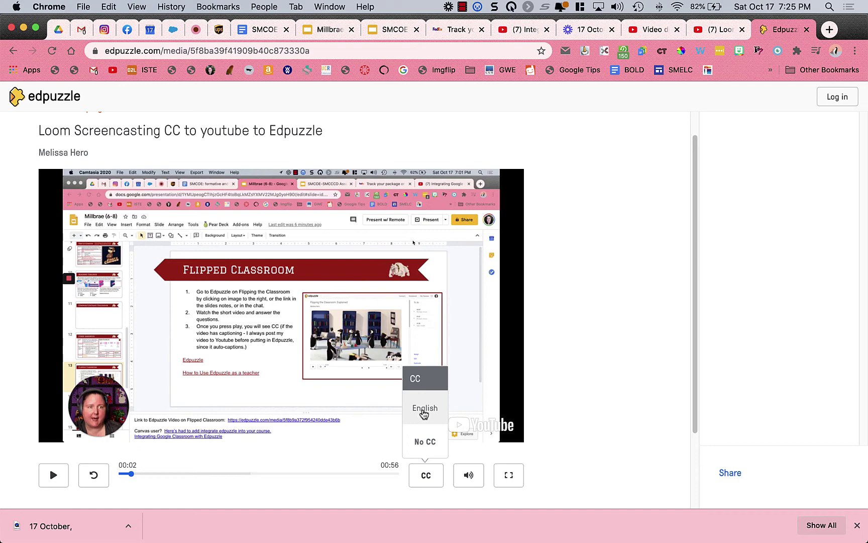
Turn English captions back on and play the video a few seconds before pausing
click(424, 411)
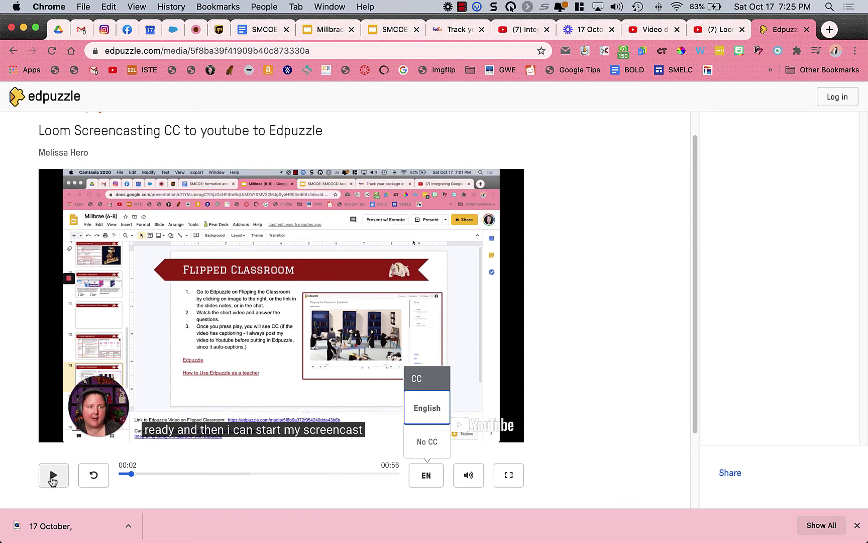
click(53, 480)
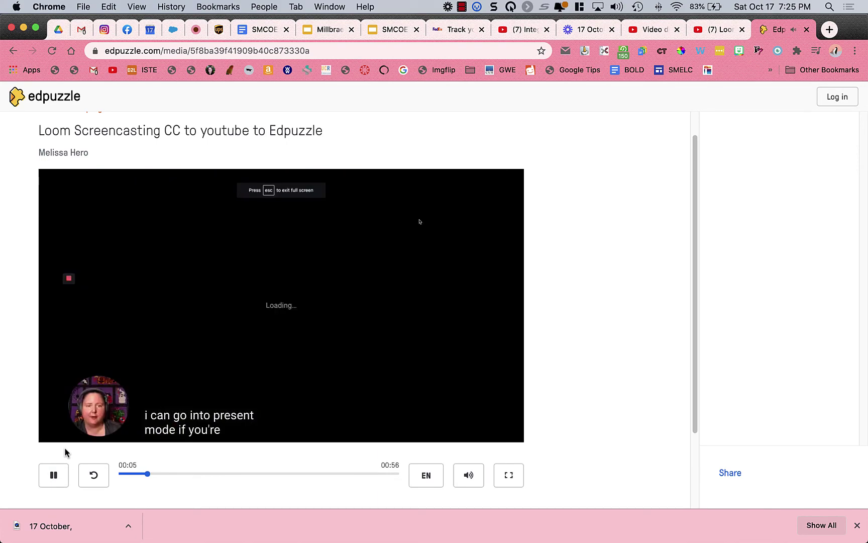
click(57, 475)
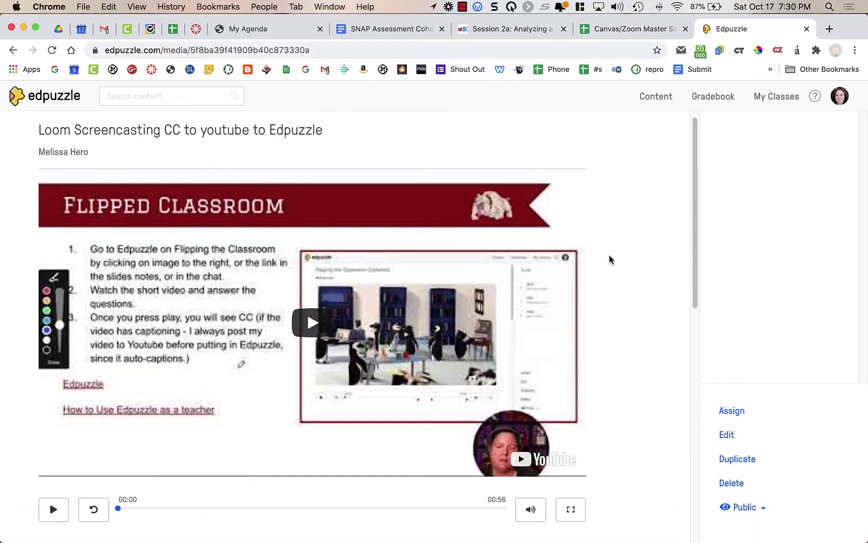
Check the Assign dialog's Prevent Skipping and captions toggles, close it, and open the account menu
click(733, 415)
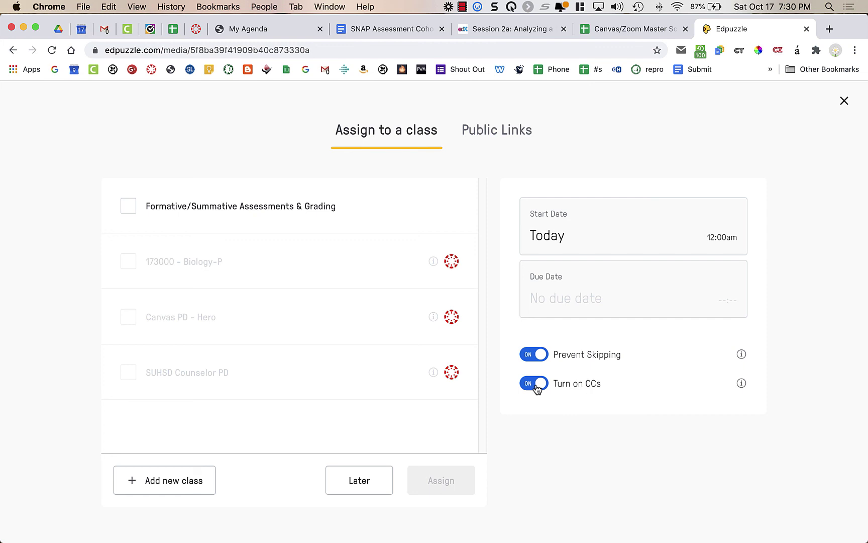
click(844, 102)
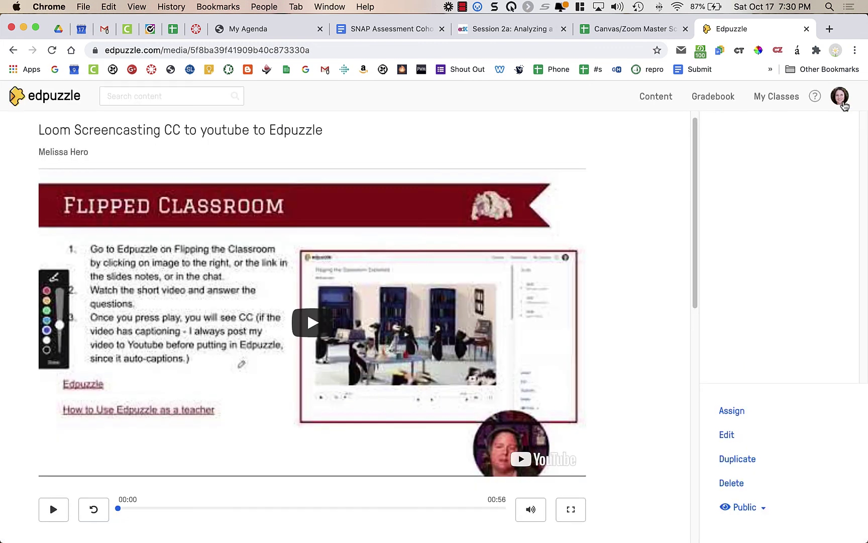
click(840, 96)
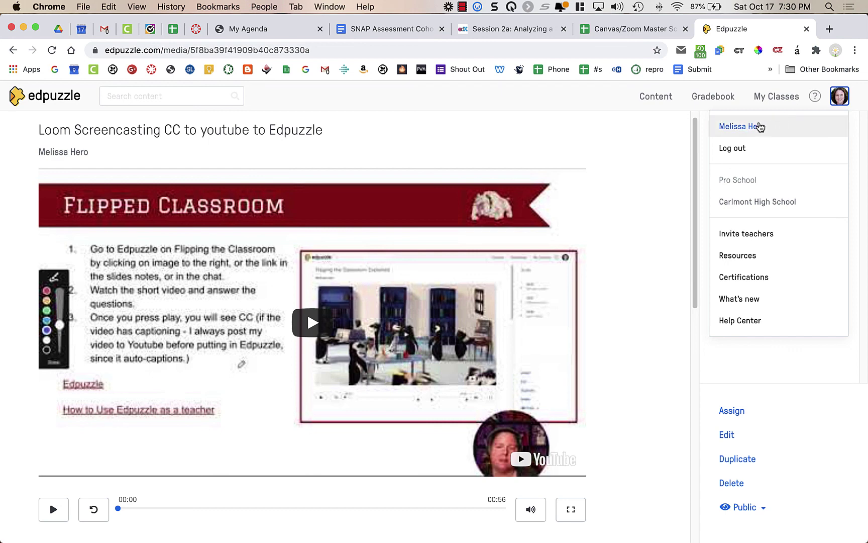
Go to the profile's Settings tab and scroll to Default assignments > Closed Captions
click(760, 125)
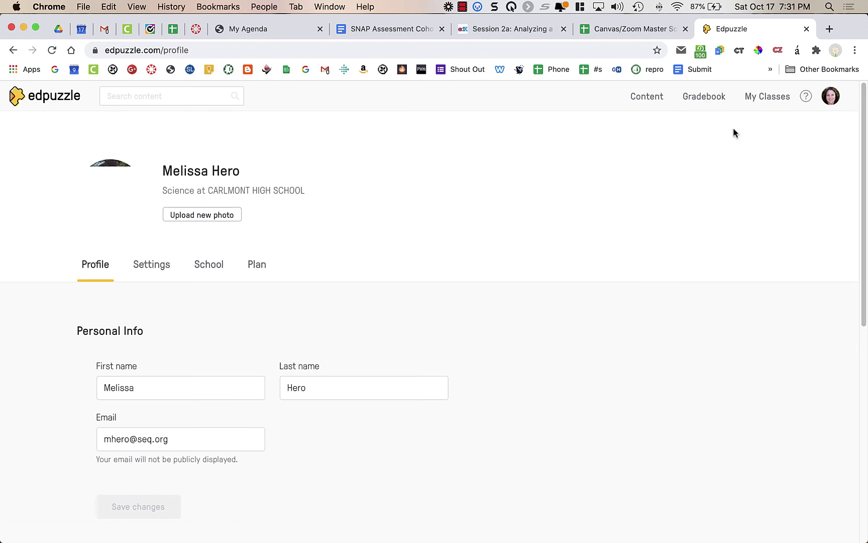
scroll(339, 274, down, 3)
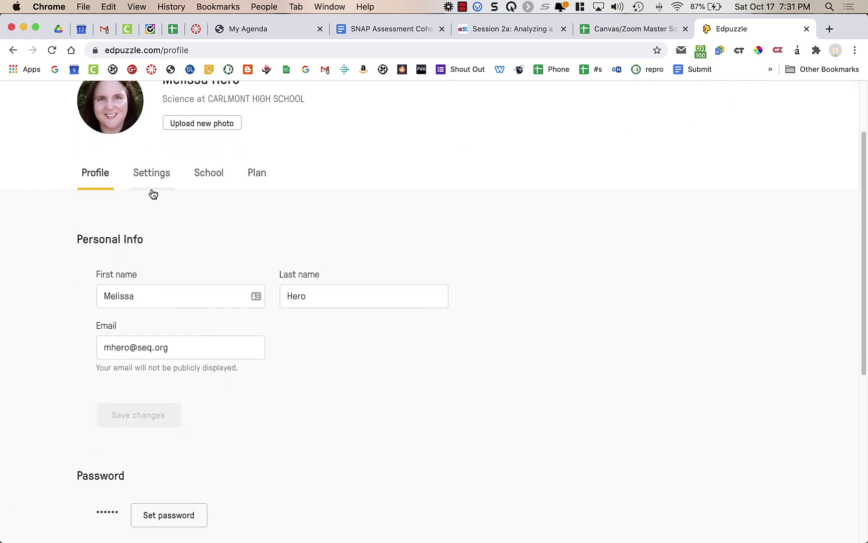
click(152, 176)
scroll(236, 272, down, 2)
scroll(242, 287, down, 1)
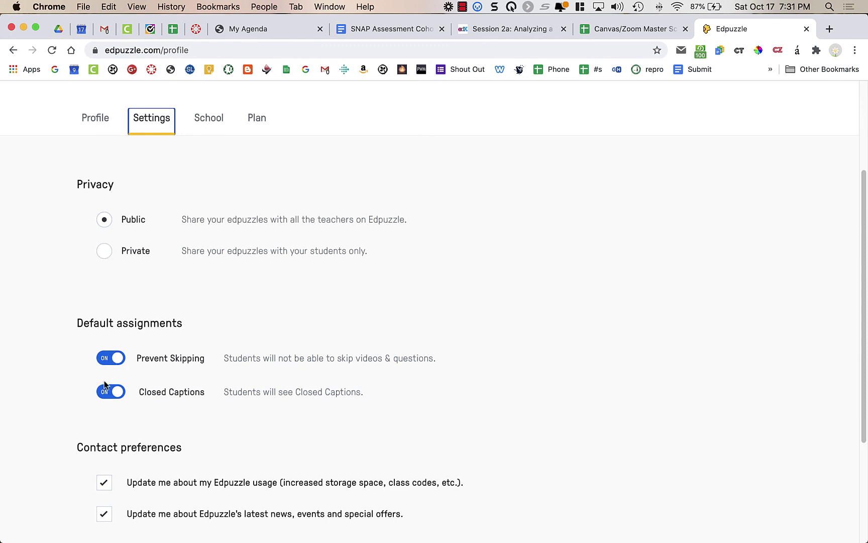